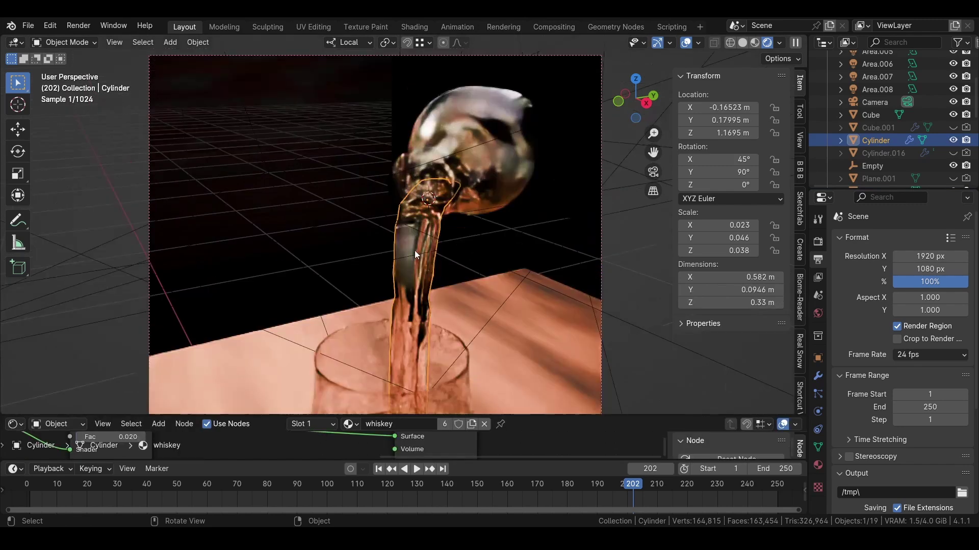
# Step: Switch the viewport to solid shading and hide the existing liquid stream cylinder
pyautogui.moveTo(414, 250); pyautogui.dragTo(413, 208, button='middle')
pyautogui.scroll(-2, 413, 208)
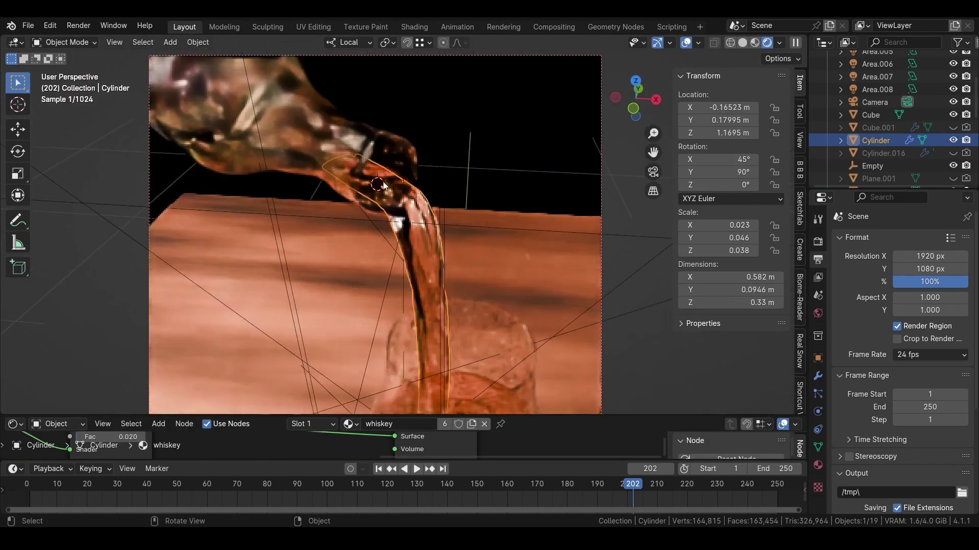
pyautogui.click(466, 205)
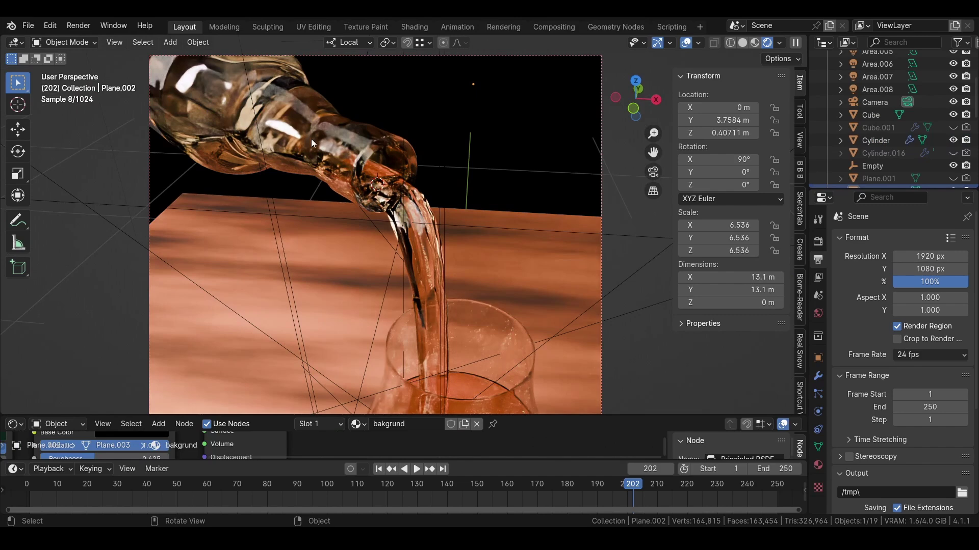
pyautogui.click(743, 43)
pyautogui.click(440, 246)
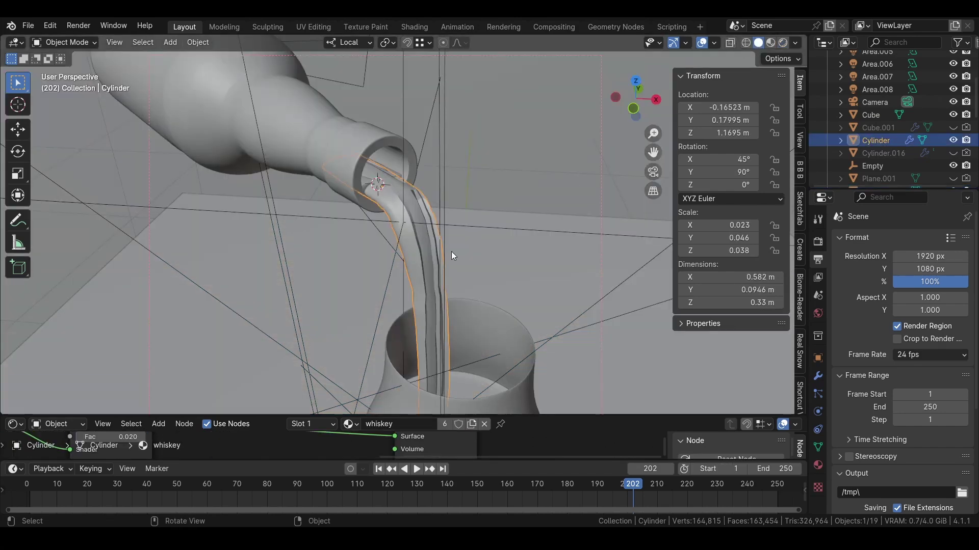
pyautogui.click(952, 141)
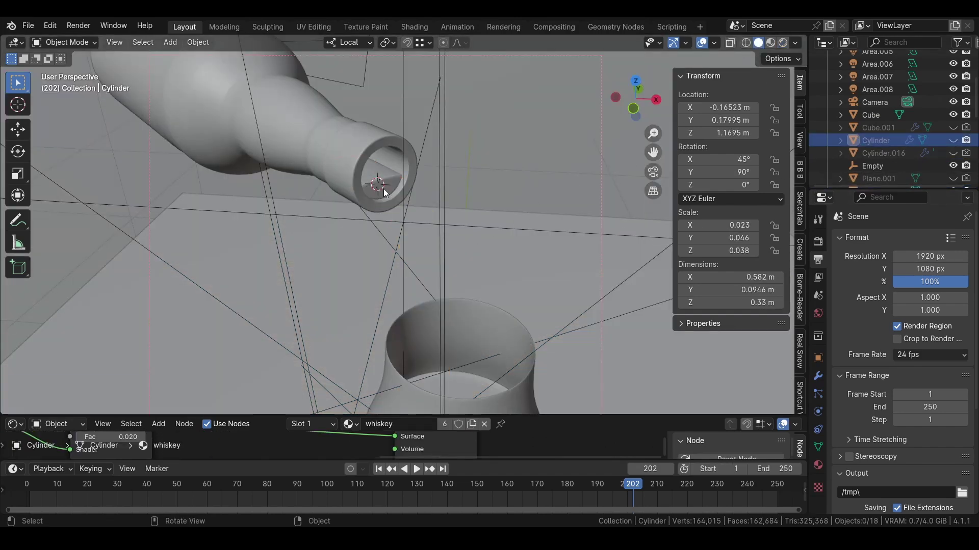
# Step: Snap the 3D cursor to the front edge of the liquid surface inside the open bottle's neck
pyautogui.moveTo(385, 192); pyautogui.dragTo(381, 156, button='middle')
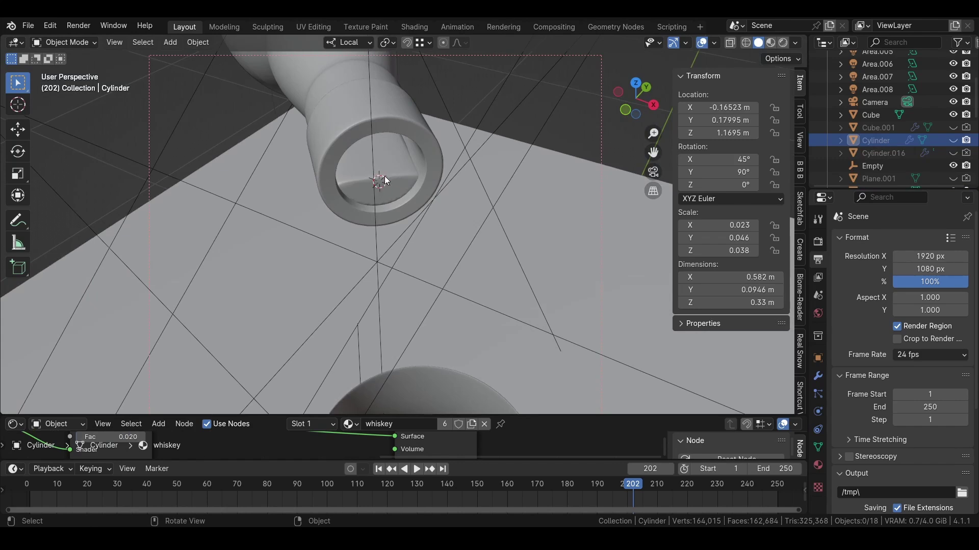
pyautogui.keyDown('ctrl'); pyautogui.moveTo(378, 183); pyautogui.dragTo(414, 70, button='middle'); pyautogui.keyUp('ctrl')
pyautogui.click(375, 203)
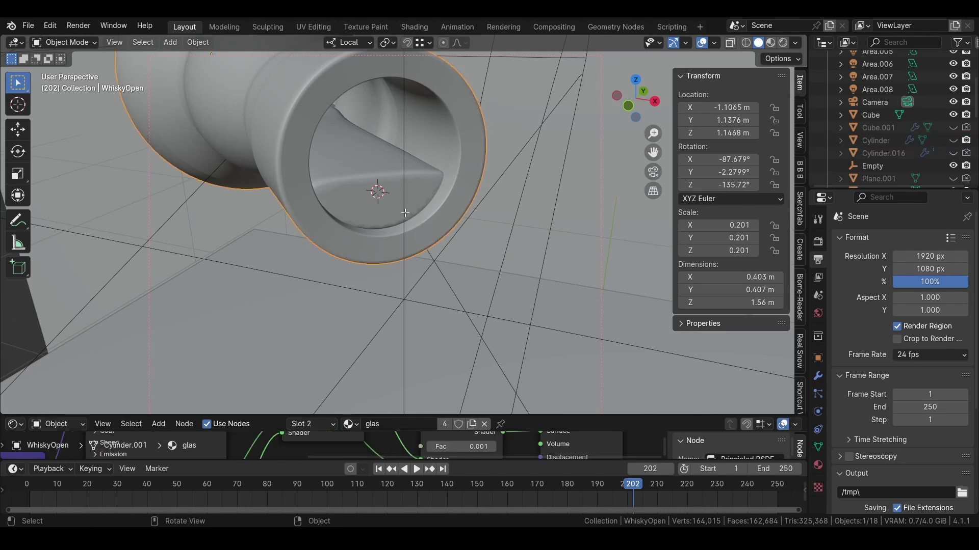
pyautogui.press('Tab')
pyautogui.click(398, 194)
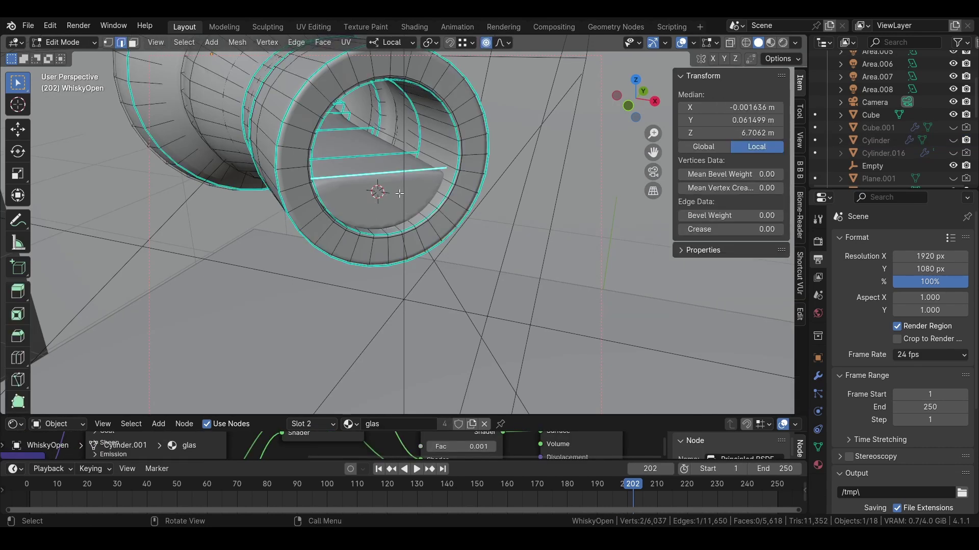
pyautogui.hotkey('shift', 'a')
pyautogui.press('Escape')
pyautogui.hotkey('shift', 's')
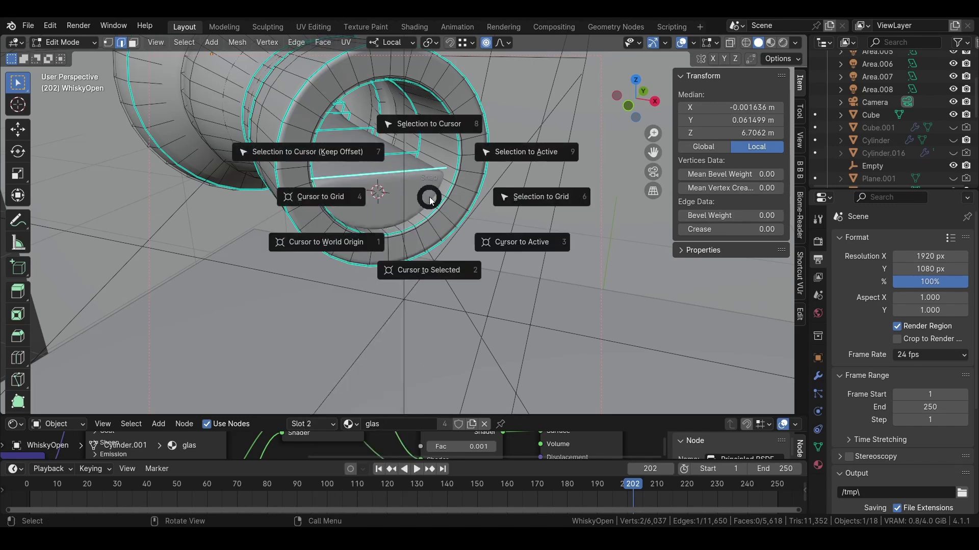
pyautogui.click(429, 271)
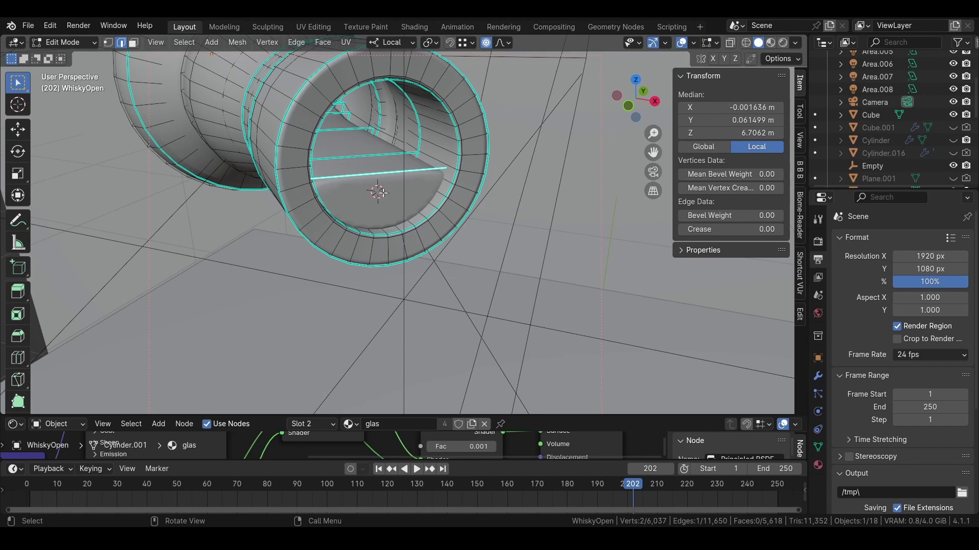
pyautogui.press('Tab')
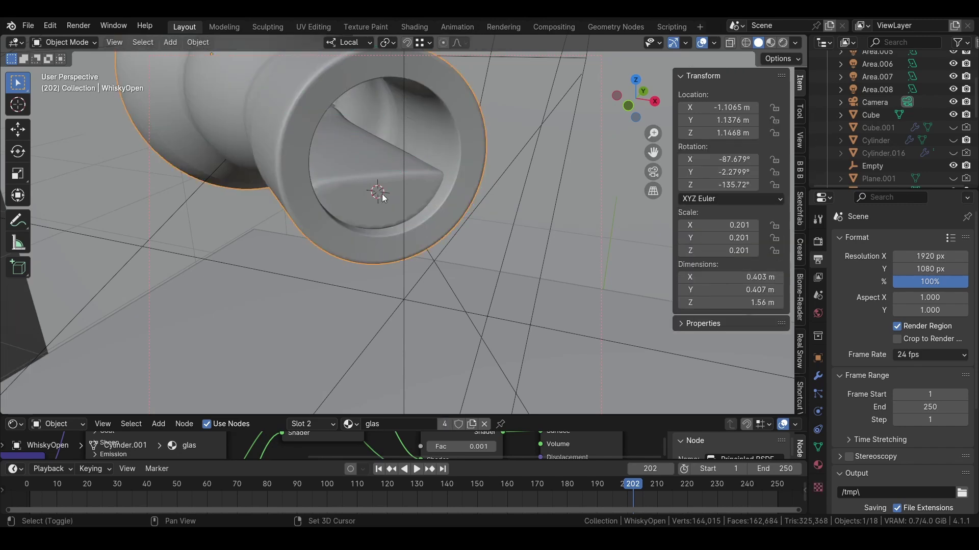
# Step: Add a mesh cylinder at the 3D cursor and scale it down to about 0.026 so it fits inside the neck
pyautogui.hotkey('shift', 'a')
pyautogui.moveTo(342, 215)
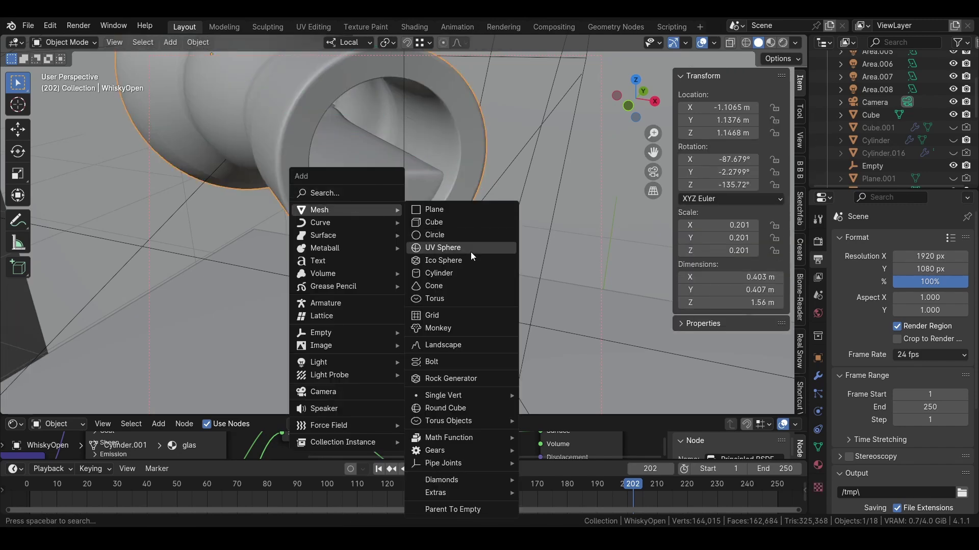
pyautogui.click(467, 274)
pyautogui.press('s')
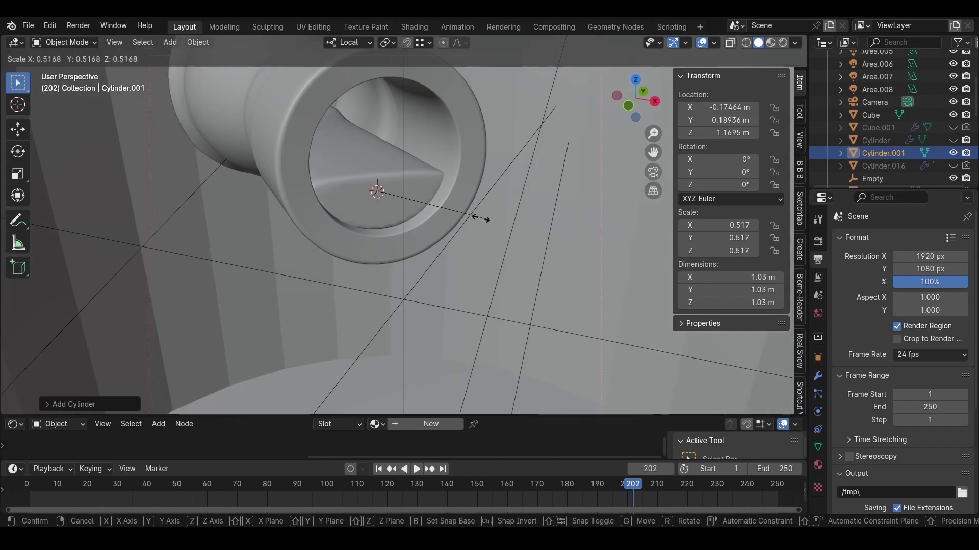
pyautogui.click(383, 193)
# Step: Rotate the new cylinder -90° about X and 45° about Z to align it with the bottle
pyautogui.write('rx-90')
pyautogui.press('Return')
pyautogui.write('rz45')
pyautogui.press('Return')
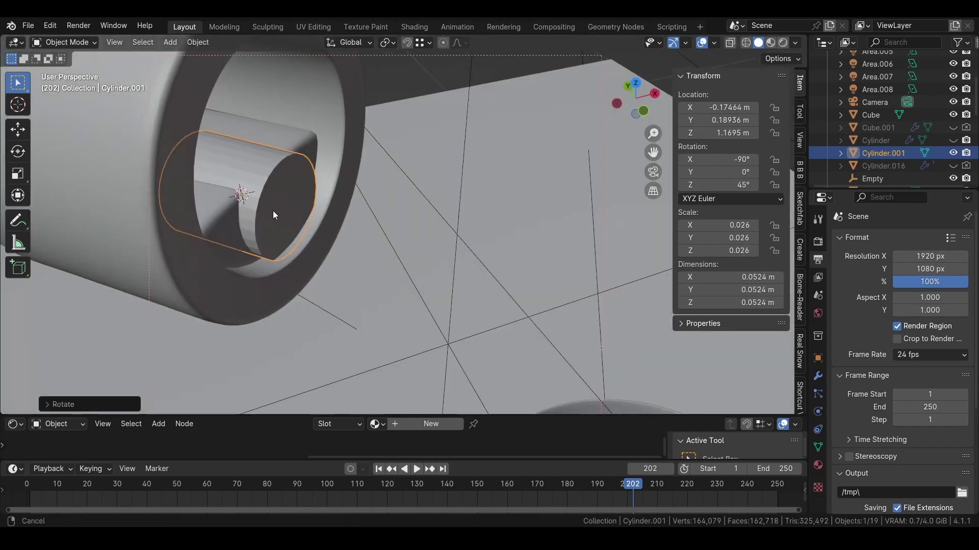
# Step: Move the cylinder along its local Z out of the bottle neck to about X -0.141 m, Y 0.156 m
pyautogui.moveTo(273, 210); pyautogui.dragTo(222, 206, button='middle')
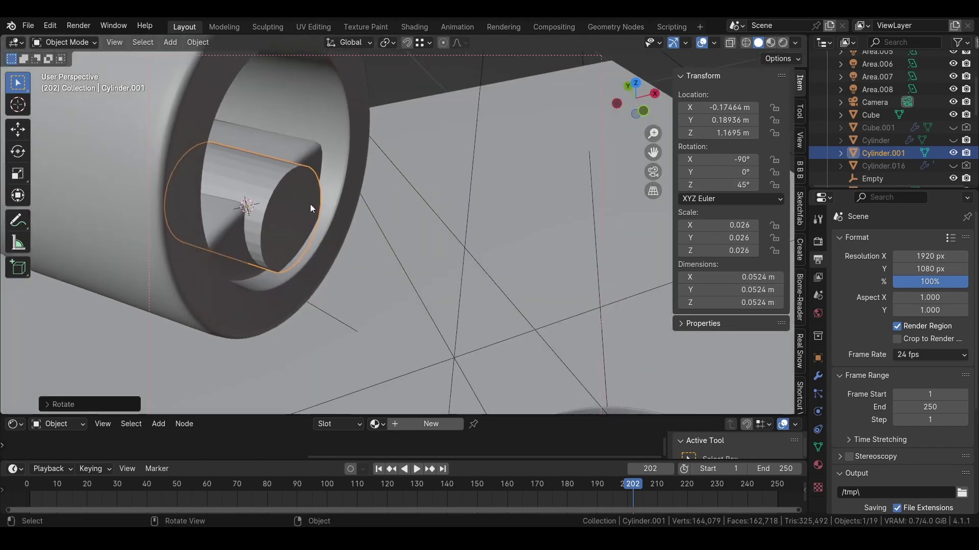
pyautogui.moveTo(310, 209); pyautogui.dragTo(321, 228, button='middle')
pyautogui.press('g')
pyautogui.press('z')
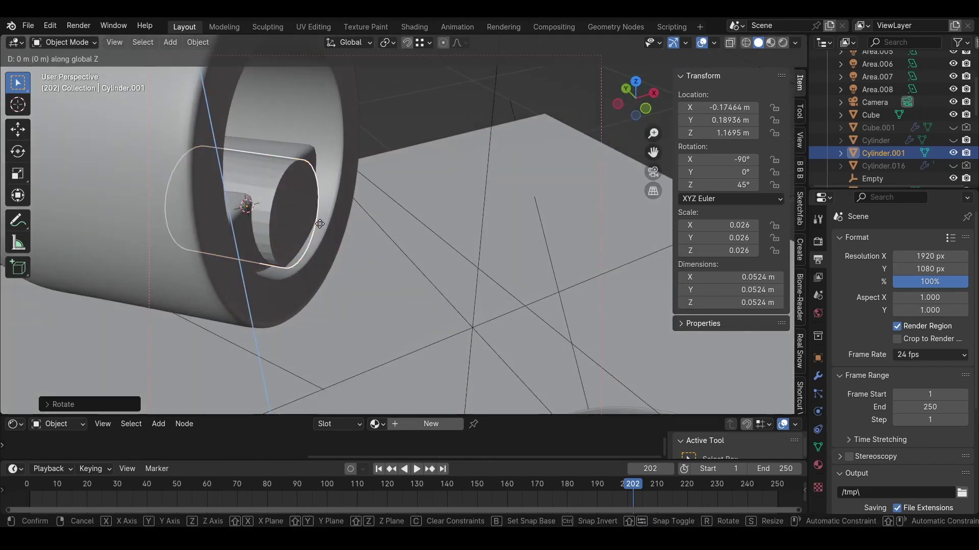
pyautogui.press('z')
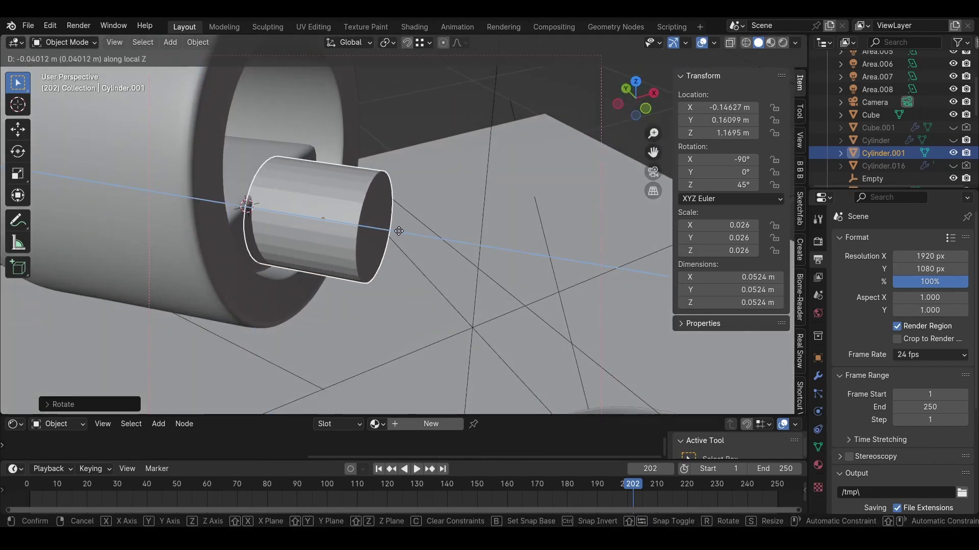
pyautogui.click(403, 230)
# Step: Flatten the cylinder vertically to a Y scale of about 0.015, and resize it uniformly to fit the liquid in the neck
pyautogui.press('s')
pyautogui.press('y')
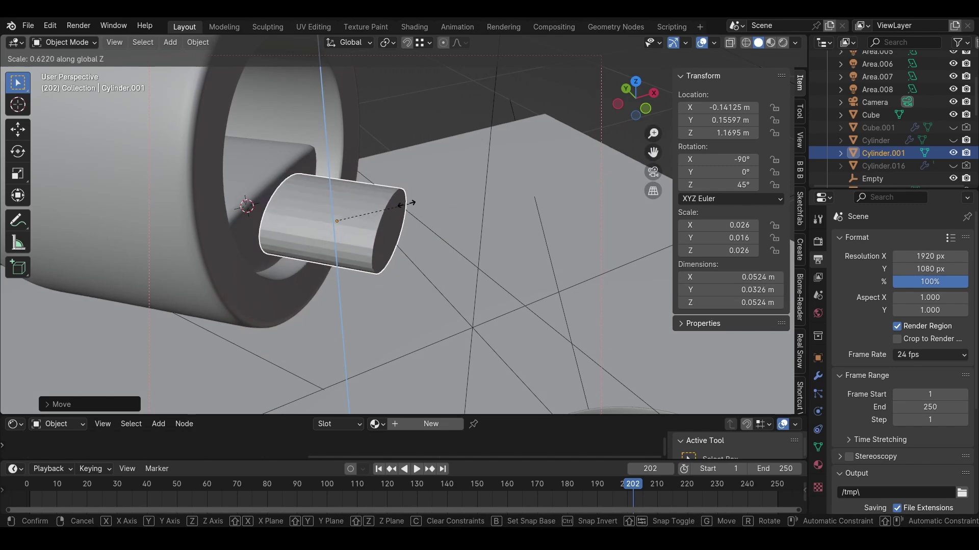
pyautogui.click(396, 204)
pyautogui.moveTo(396, 204); pyautogui.dragTo(249, 173, button='middle')
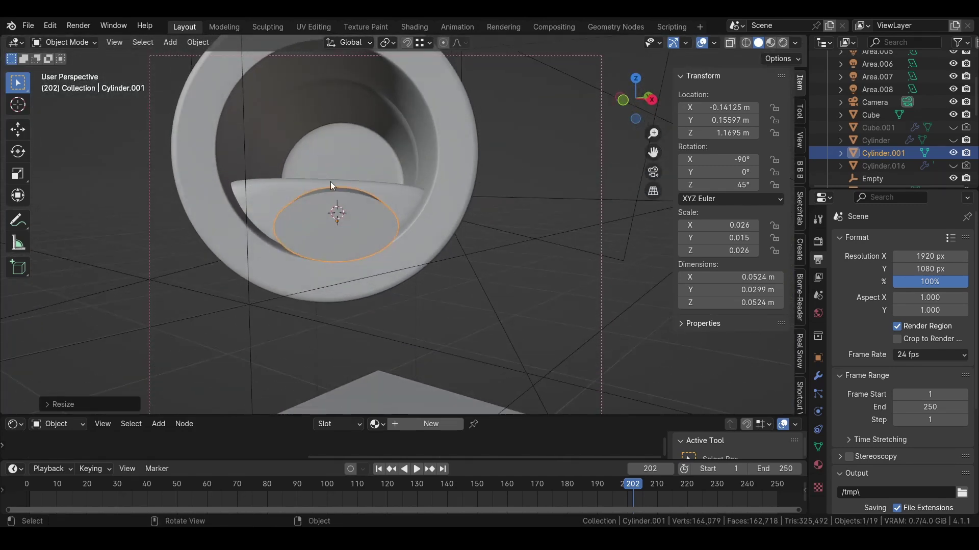
pyautogui.press('s')
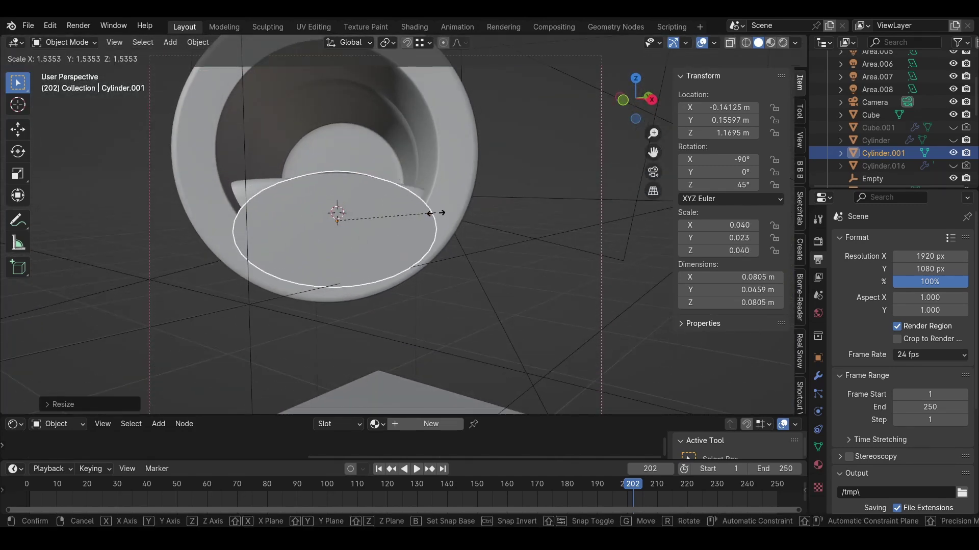
pyautogui.click(369, 244)
# Step: Duplicate the cylinder's outer end face and move the copy outward along local Z to about -4.64 m, with proportional editing off
pyautogui.moveTo(370, 247); pyautogui.dragTo(298, 187, button='middle')
pyautogui.press('Tab')
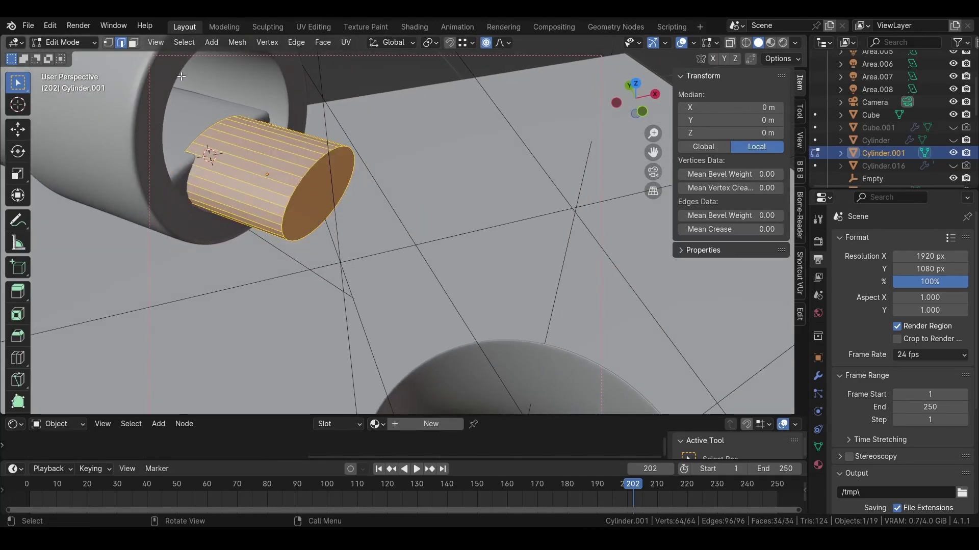
pyautogui.click(133, 43)
pyautogui.click(314, 196)
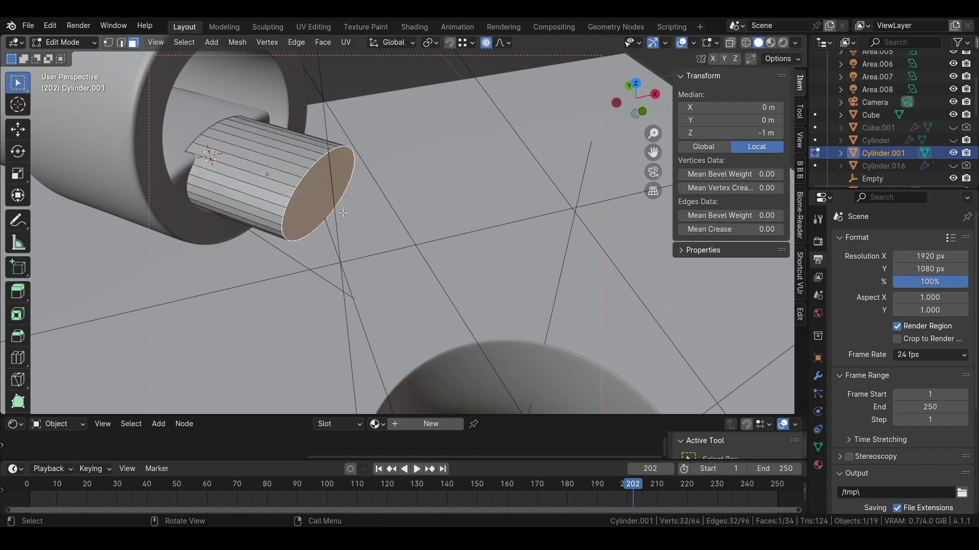
pyautogui.moveTo(313, 195); pyautogui.dragTo(336, 200, button='middle')
pyautogui.press('g')
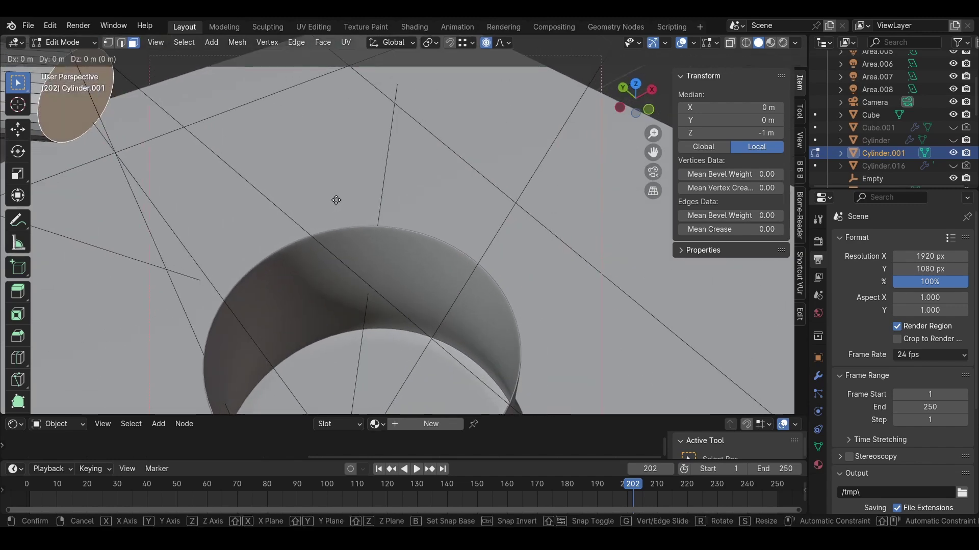
pyautogui.press('z')
pyautogui.click(365, 163)
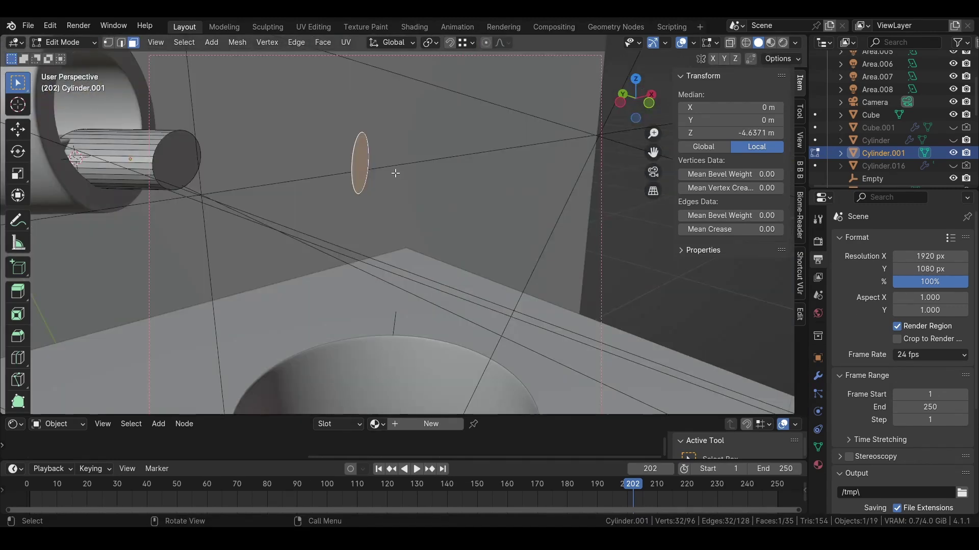
# Step: Lower the duplicated face vertically to just above the glass, at about 5.52 m local Y
pyautogui.press('g')
pyautogui.press('z')
pyautogui.click(410, 325)
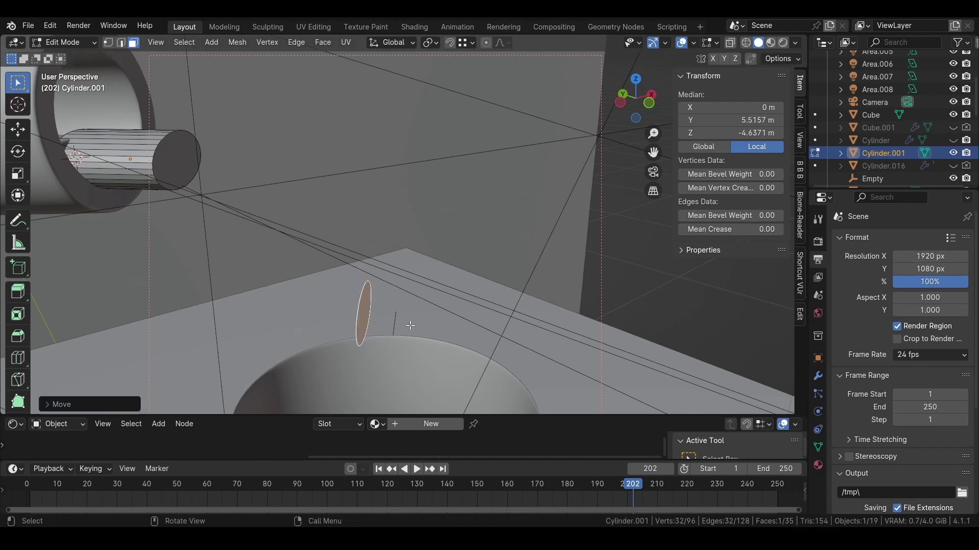
# Step: Set the transform orientation to Local and rotate the duplicated face 90° about its local X so it lies horizontally
pyautogui.click(390, 43)
pyautogui.click(368, 95)
pyautogui.press('r')
pyautogui.press('y')
pyautogui.press('x')
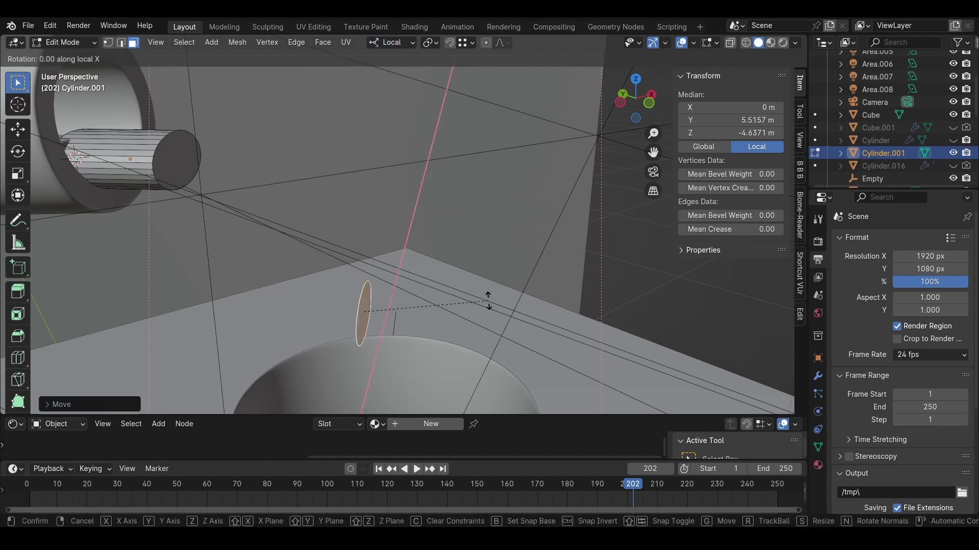
pyautogui.write('z')
pyautogui.write('90')
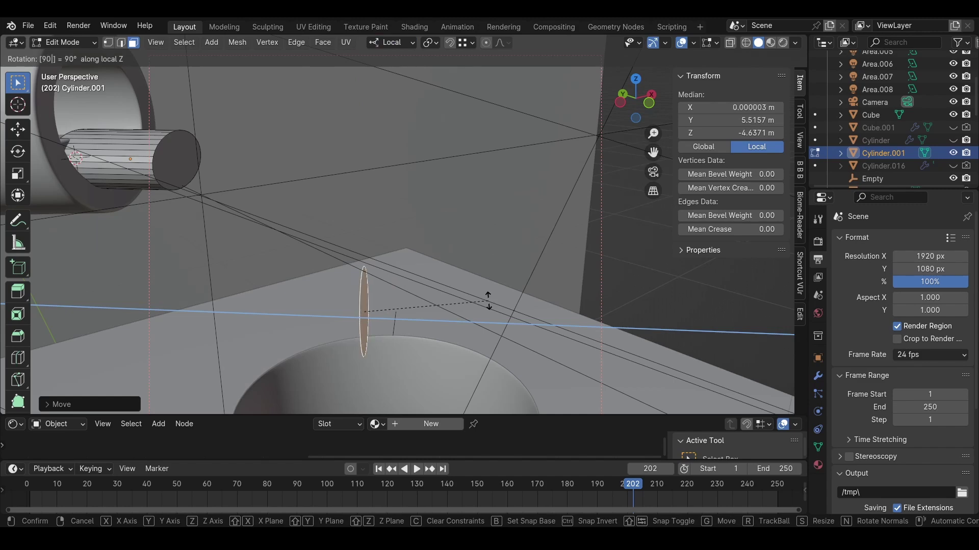
pyautogui.write('x')
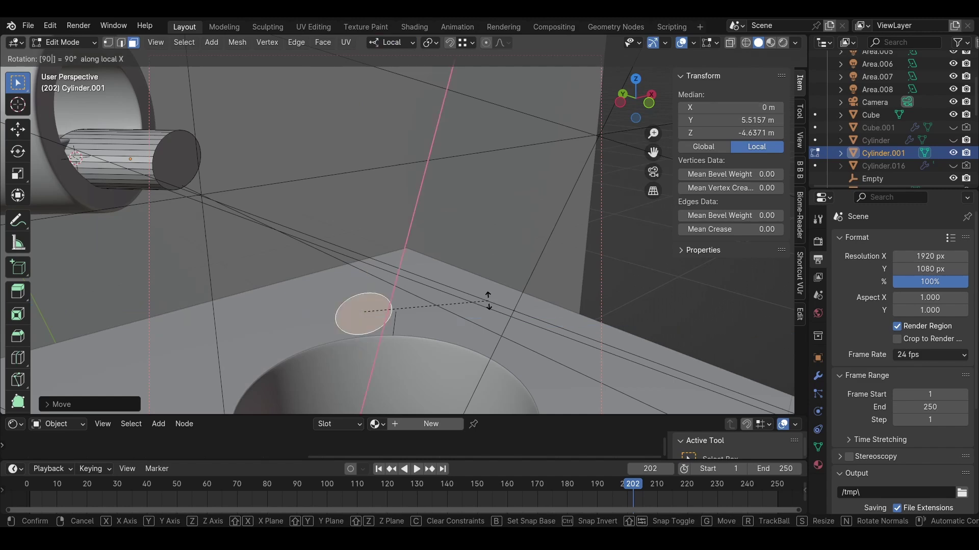
pyautogui.press('Return')
# Step: Lower the horizontal face vertically into the glass to about 20.5 m local Y, with X-ray turned on to see inside
pyautogui.moveTo(484, 292); pyautogui.dragTo(474, 225, button='middle')
pyautogui.press('g')
pyautogui.press('z')
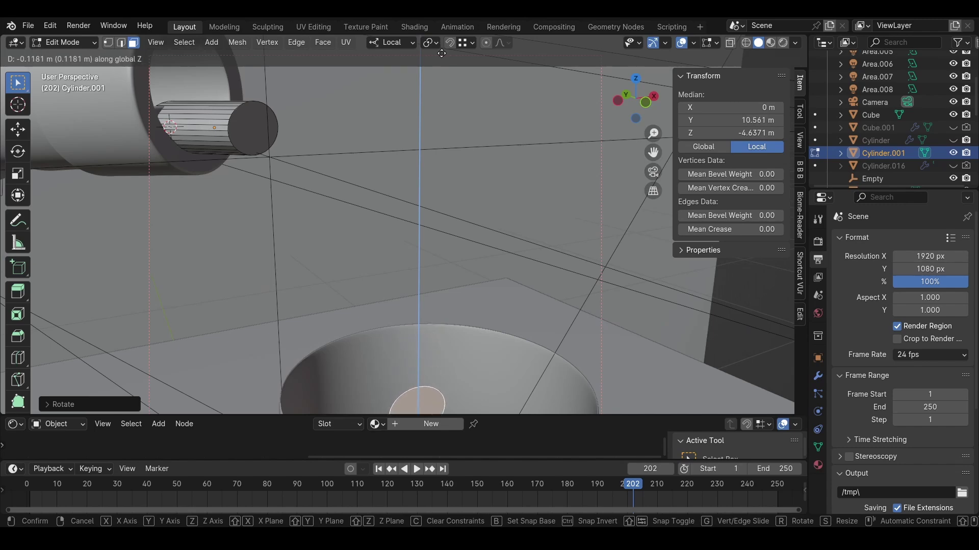
pyautogui.click(444, 116)
pyautogui.keyDown('ctrl'); pyautogui.moveTo(444, 116); pyautogui.dragTo(444, 159, button='middle'); pyautogui.keyUp('ctrl')
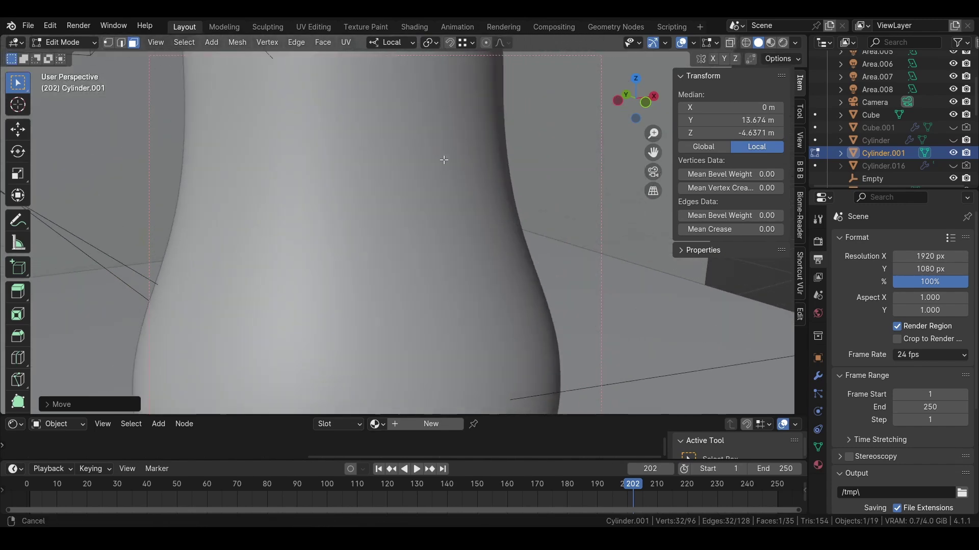
pyautogui.click(731, 43)
pyautogui.press('g')
pyautogui.press('z')
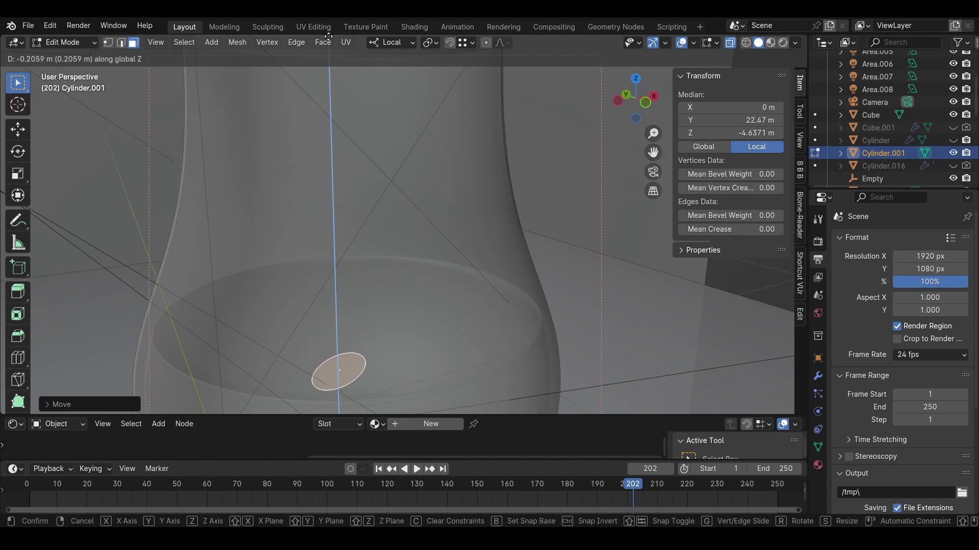
pyautogui.click(329, 368)
# Step: Turn off X-ray and bridge the face in the glass with the cylinder's outer end face using Bridge Edge Loops
pyautogui.scroll(-4, 342, 262)
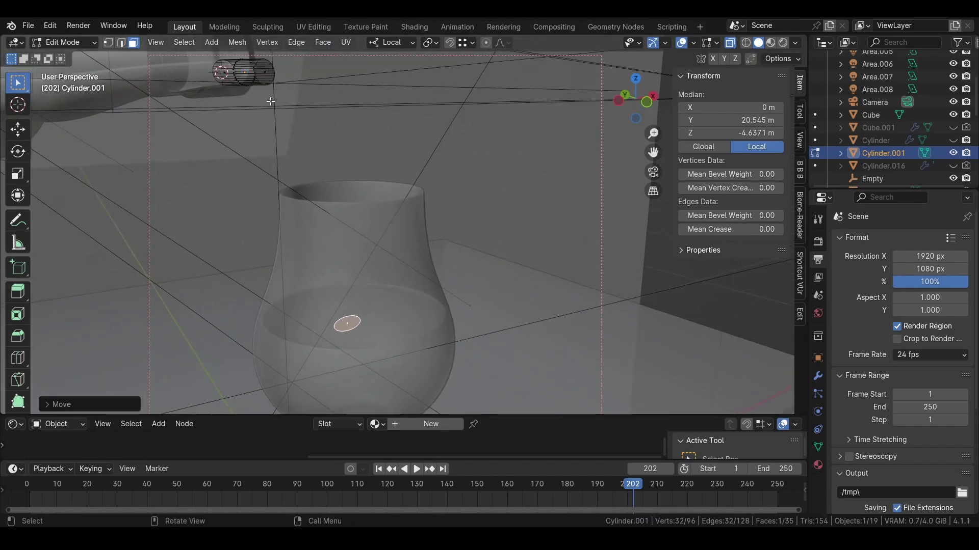
pyautogui.moveTo(283, 113); pyautogui.dragTo(271, 122, button='middle')
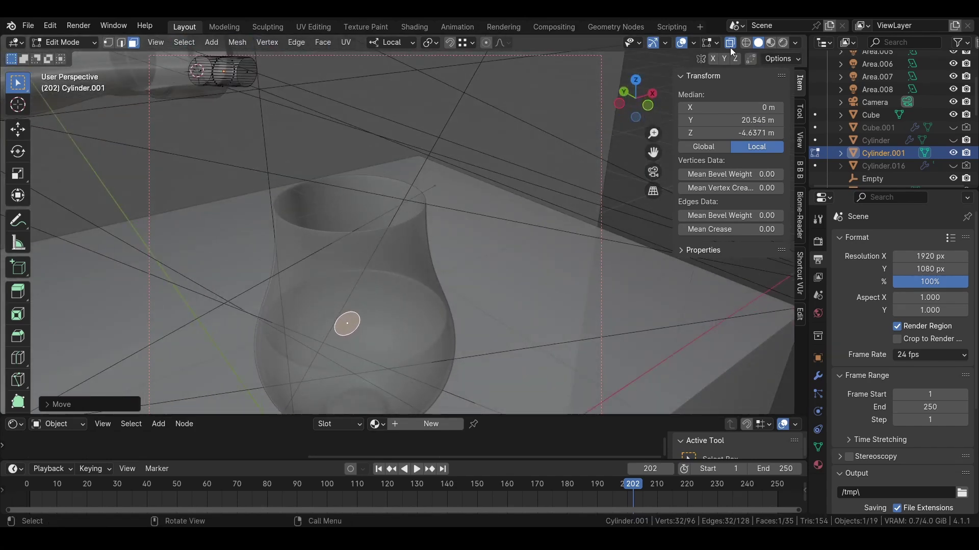
pyautogui.hotkey('alt', 'z')
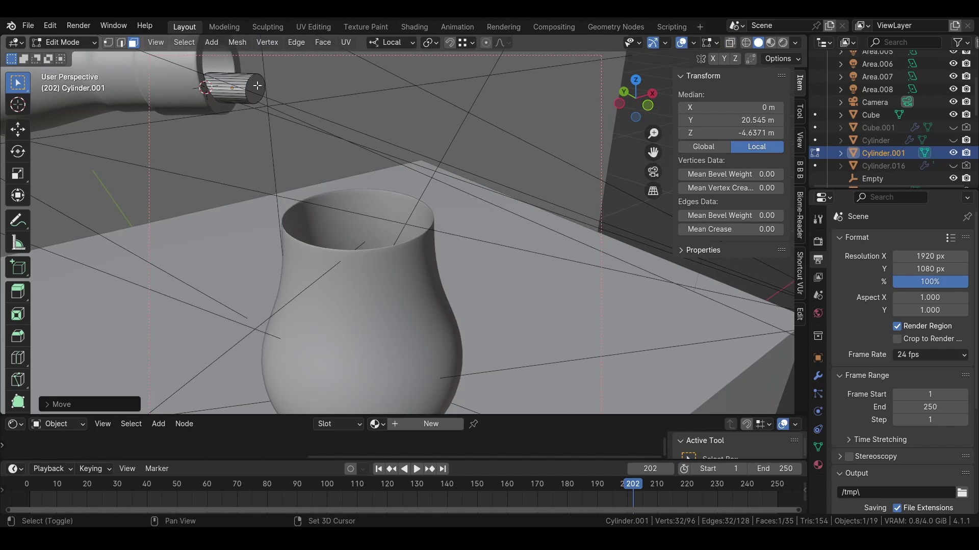
pyautogui.keyDown('shift'); pyautogui.click(251, 90); pyautogui.keyUp('shift')
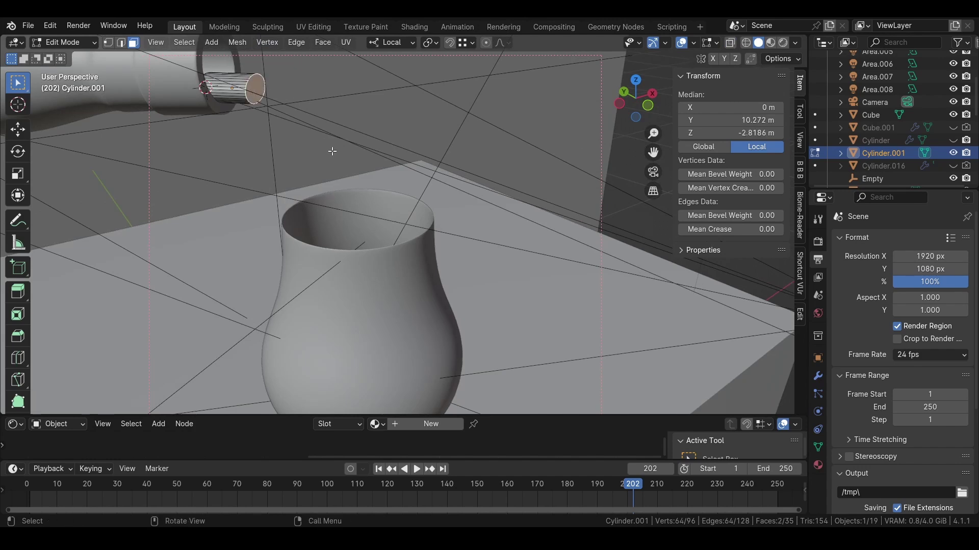
pyautogui.hotkey('ctrl', 'e')
pyautogui.click(266, 174)
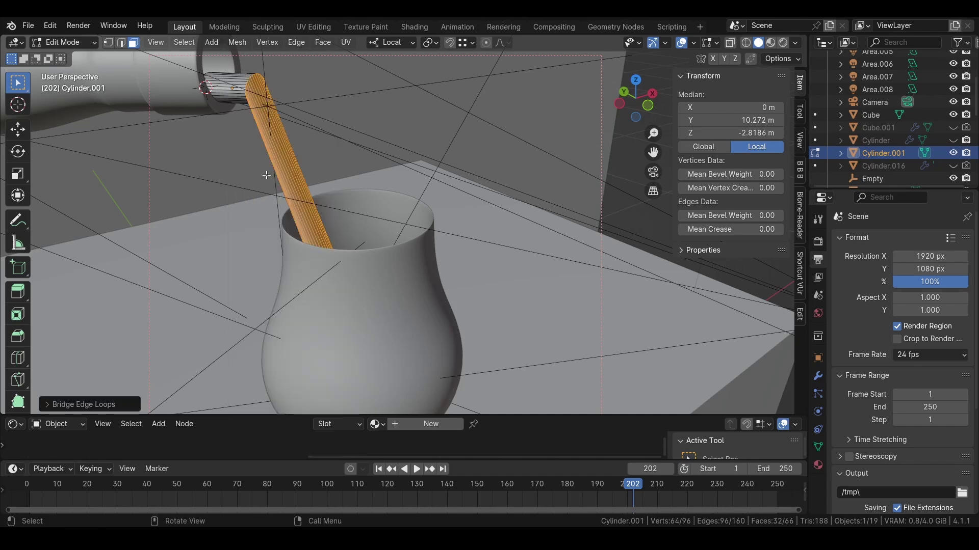
# Step: Set the bridge to 13 cuts and reduce its smoothness to about 0.3 so the stream curves down into the glass
pyautogui.click(98, 406)
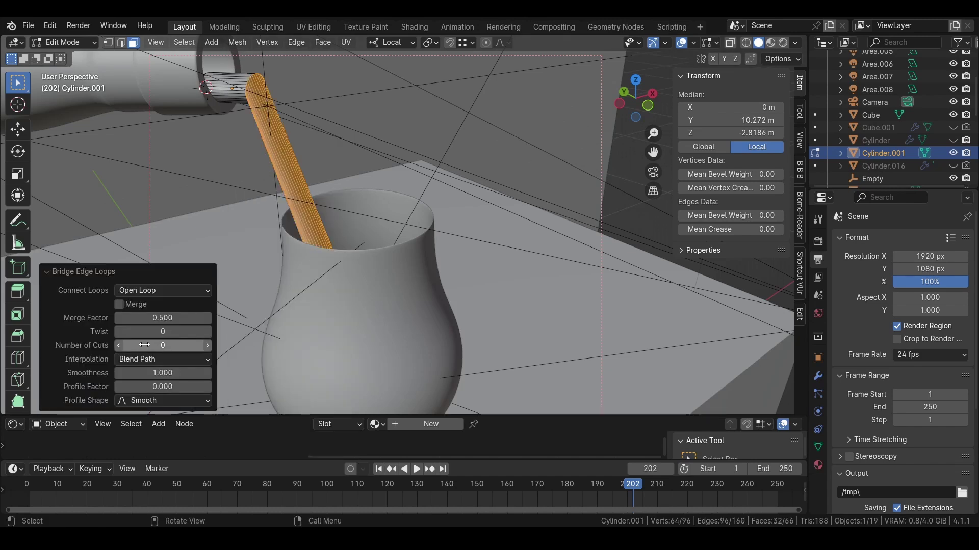
pyautogui.moveTo(166, 345); pyautogui.dragTo(193, 345)
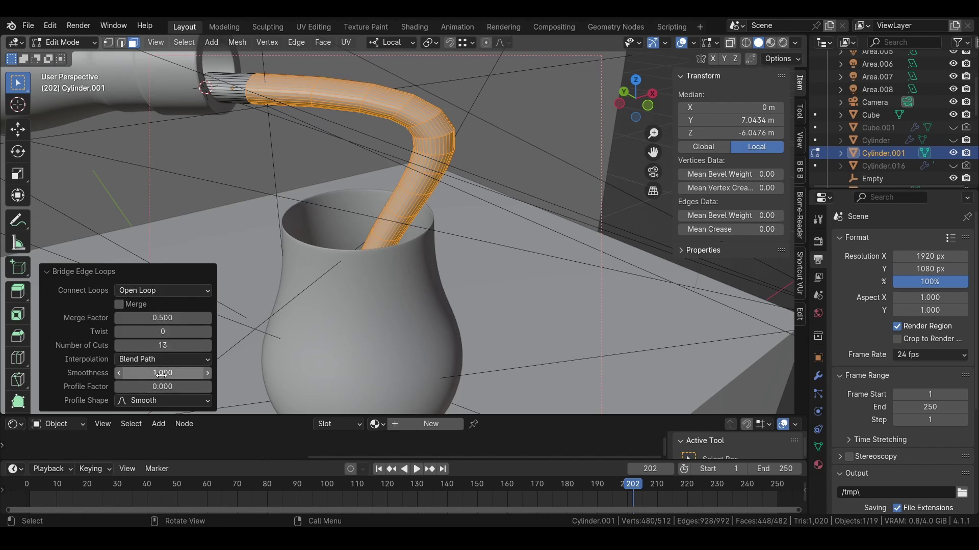
pyautogui.moveTo(161, 373); pyautogui.dragTo(124, 373)
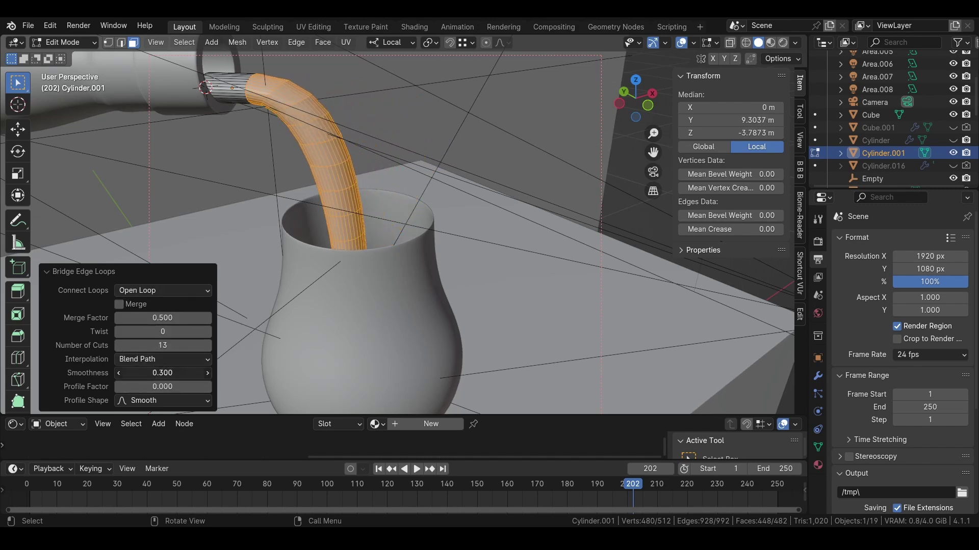
pyautogui.moveTo(125, 374); pyautogui.dragTo(121, 373)
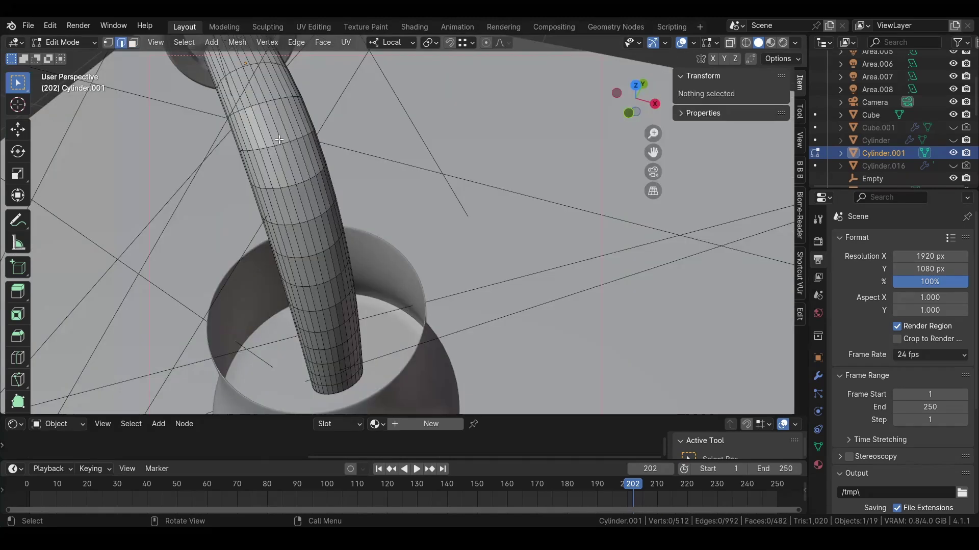
# Step: Select one lengthwise edge loop along the stream and deselect its section nearest the bottle, using X-ray for the deselection
pyautogui.moveTo(144, 84); pyautogui.dragTo(148, 49, button='middle')
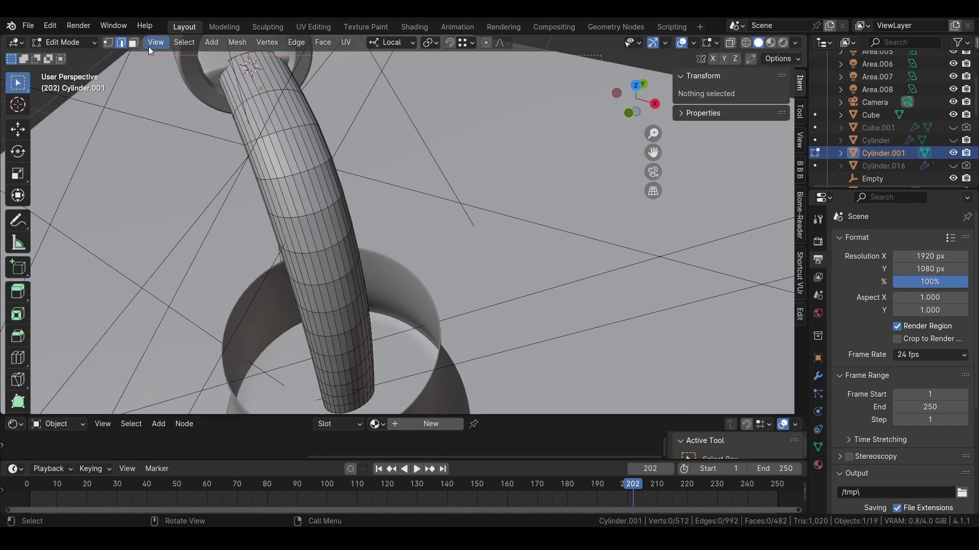
pyautogui.keyDown('alt'); pyautogui.click(326, 190); pyautogui.keyUp('alt')
pyautogui.moveTo(325, 190); pyautogui.dragTo(266, 183, button='middle')
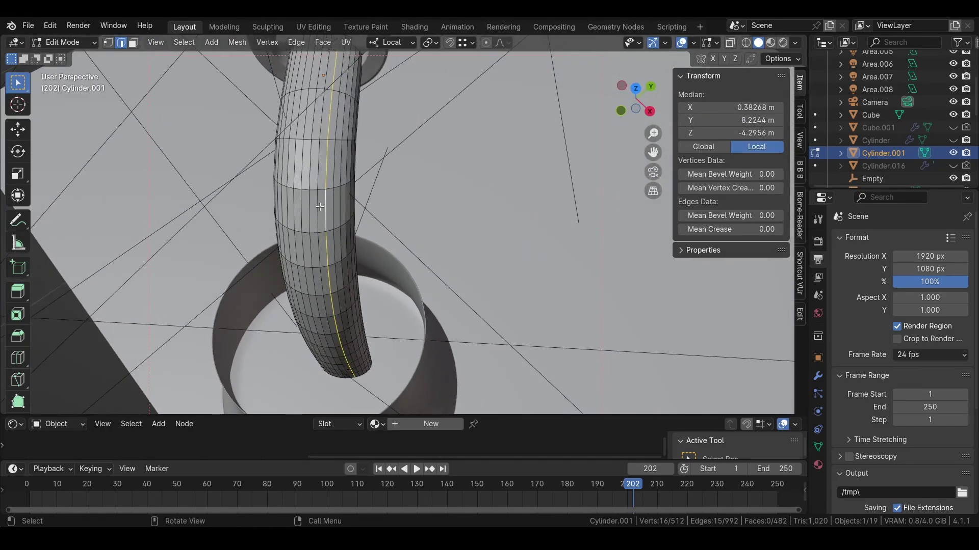
pyautogui.moveTo(323, 199); pyautogui.dragTo(508, 60, button='middle')
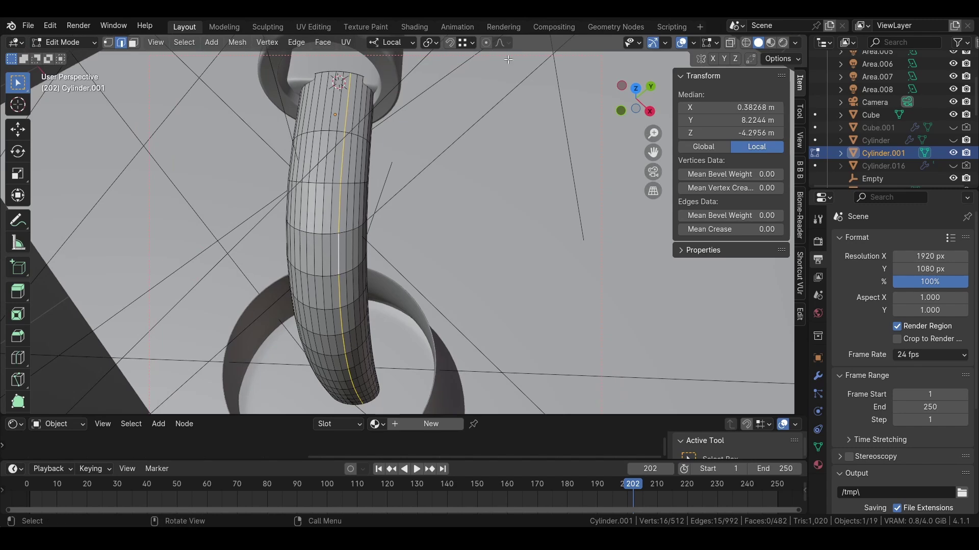
pyautogui.click(729, 43)
pyautogui.moveTo(459, 153); pyautogui.dragTo(226, 77, button='middle')
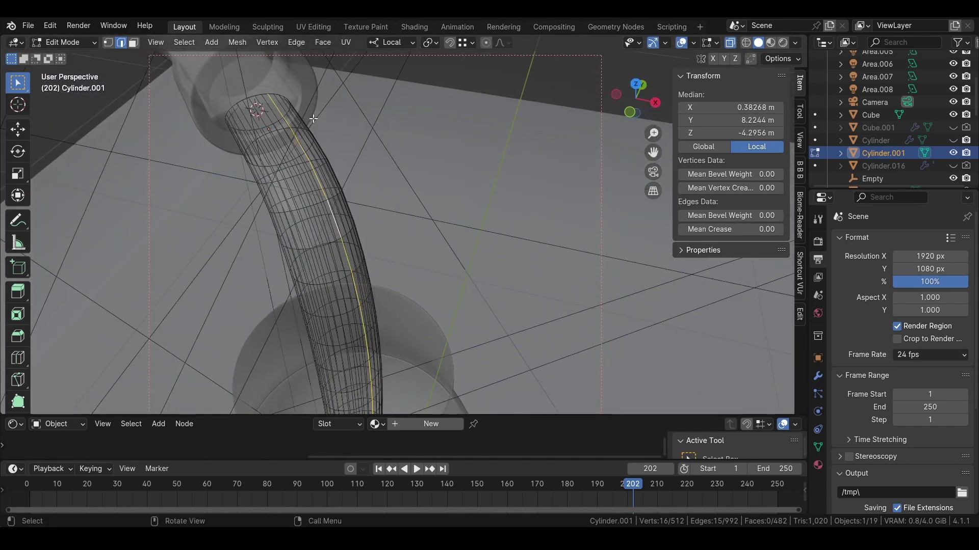
pyautogui.keyDown('ctrl'); pyautogui.moveTo(226, 77); pyautogui.dragTo(394, 241); pyautogui.keyUp('ctrl')
pyautogui.moveTo(393, 241); pyautogui.dragTo(197, 135, button='middle')
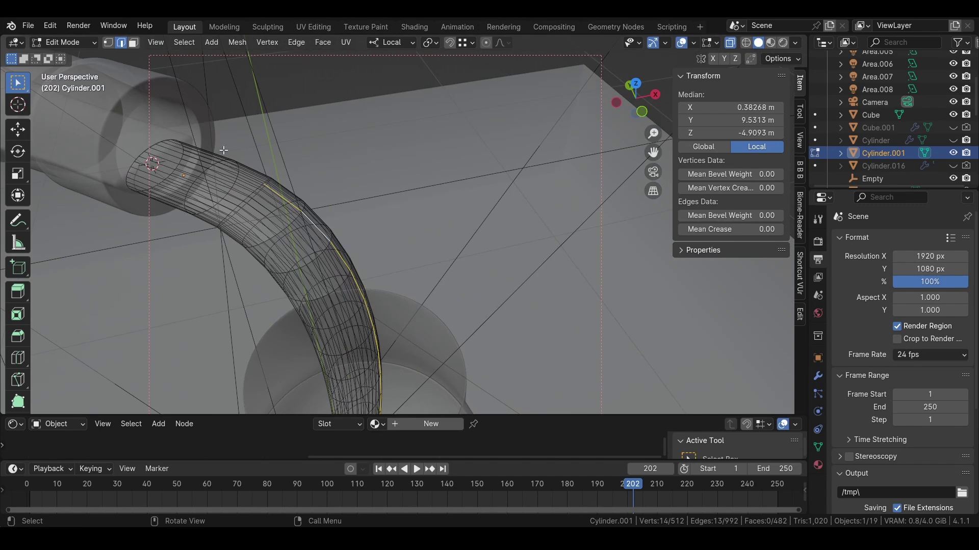
pyautogui.click(730, 42)
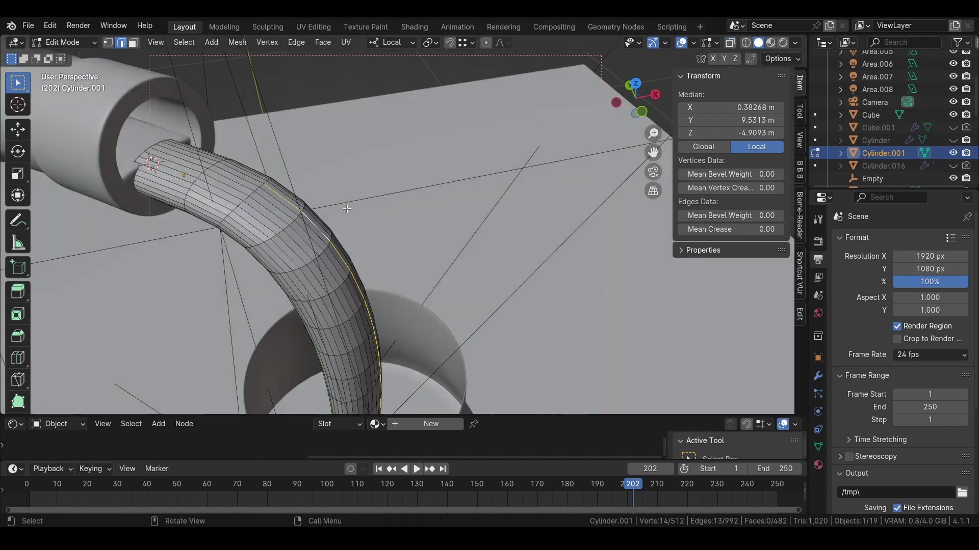
pyautogui.moveTo(432, 65); pyautogui.dragTo(452, 78, button='middle')
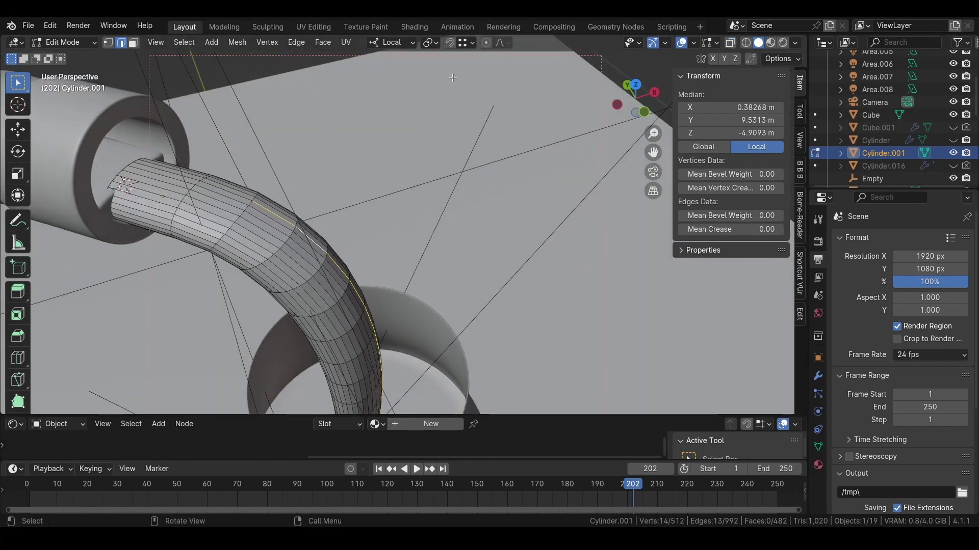
# Step: Turn on proportional editing and move the selected edges about 0.0256 m along local Z with an influence size of about 0.056 m
pyautogui.click(486, 42)
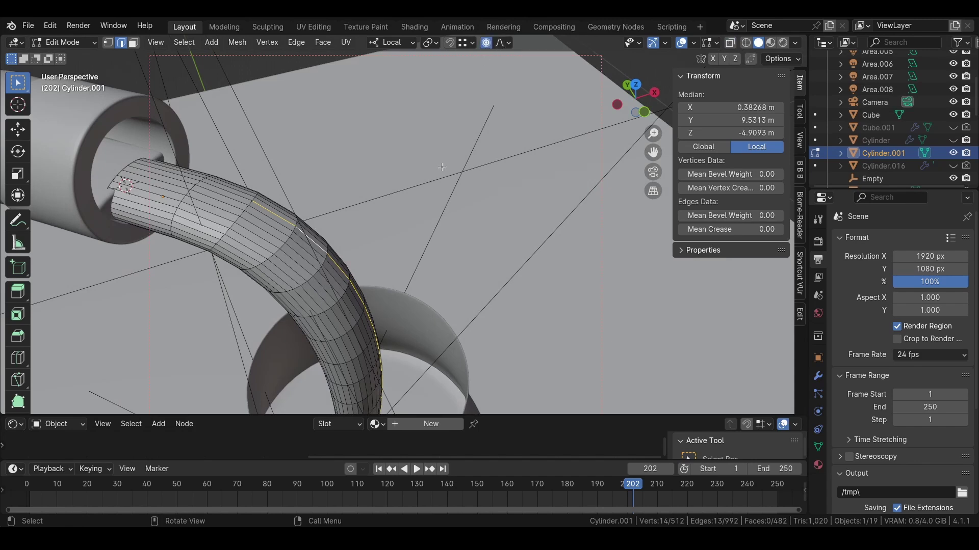
pyautogui.press('g')
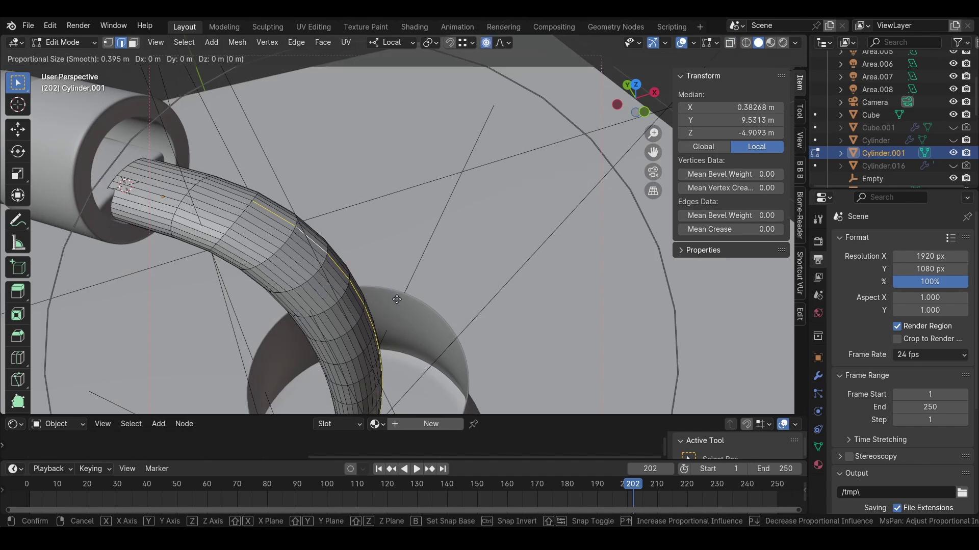
pyautogui.press('z')
pyautogui.scroll(20, 382, 302)
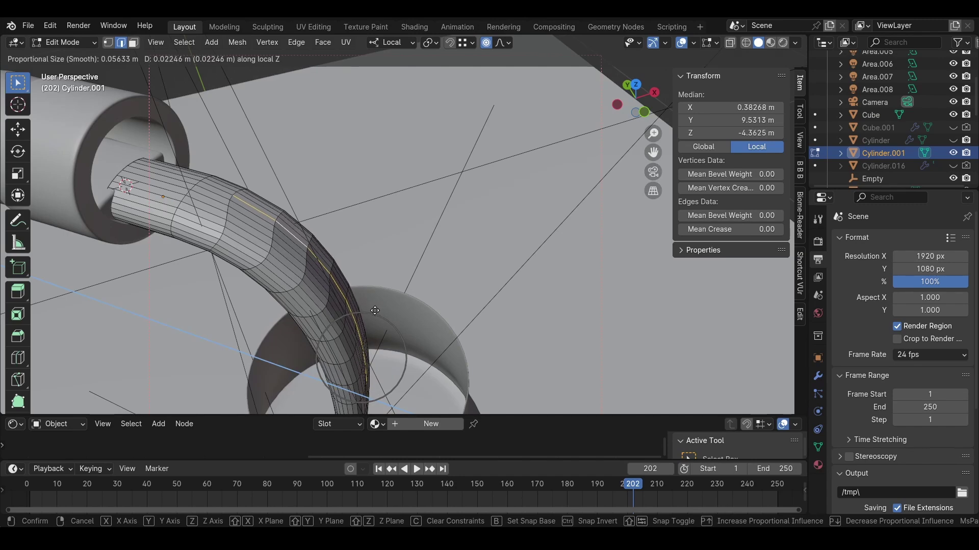
pyautogui.click(328, 344)
pyautogui.moveTo(328, 344); pyautogui.dragTo(418, 228, button='middle')
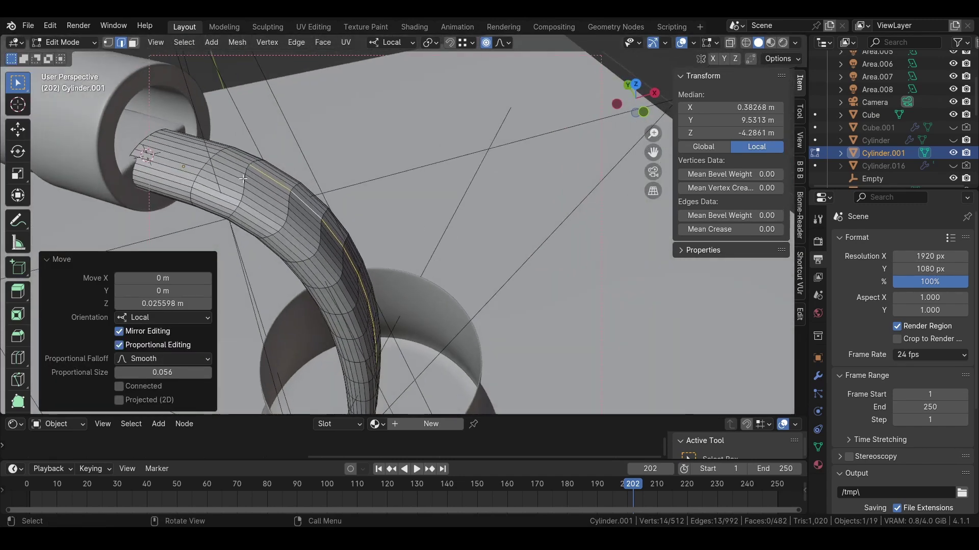
# Step: Select the lengthwise edge path on top of the stream near the bottle mouth and lower it about 0.0117 m along global Z
pyautogui.click(165, 149)
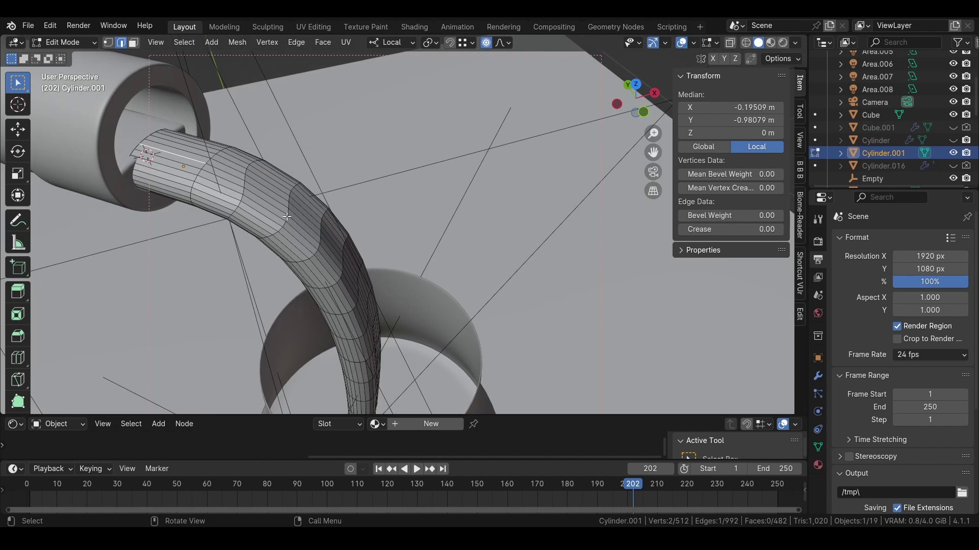
pyautogui.keyDown('ctrl'); pyautogui.click(304, 220); pyautogui.keyUp('ctrl')
pyautogui.moveTo(318, 209); pyautogui.dragTo(318, 181, button='middle')
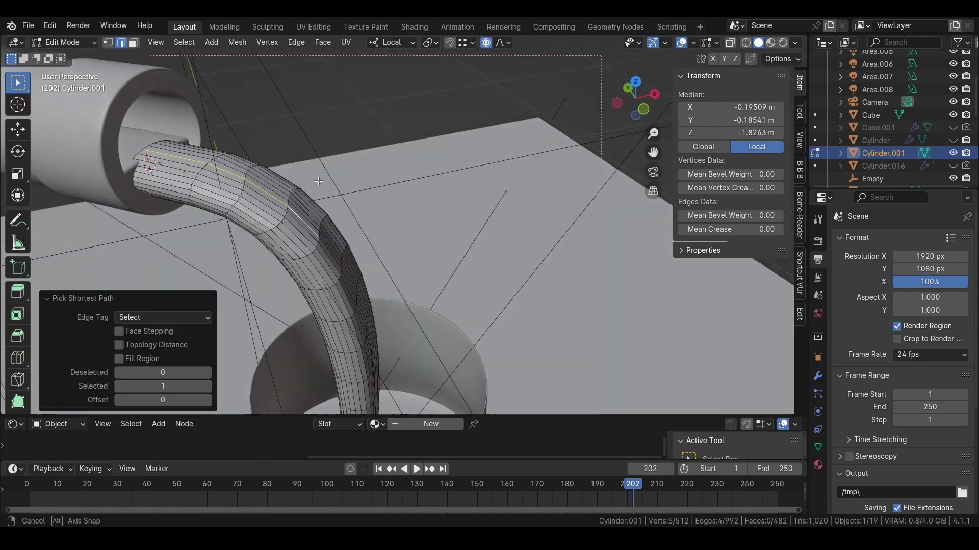
pyautogui.press('g')
pyautogui.press('z')
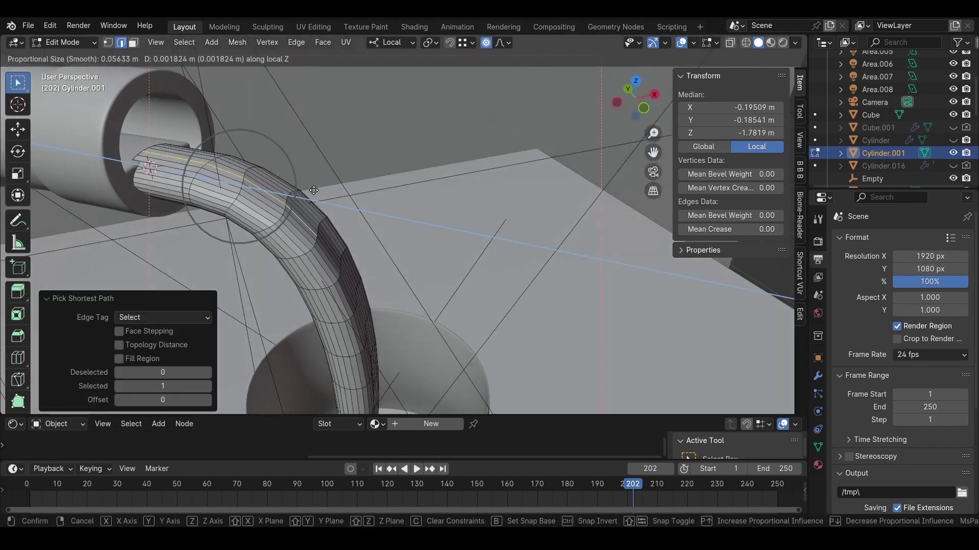
pyautogui.click(304, 229)
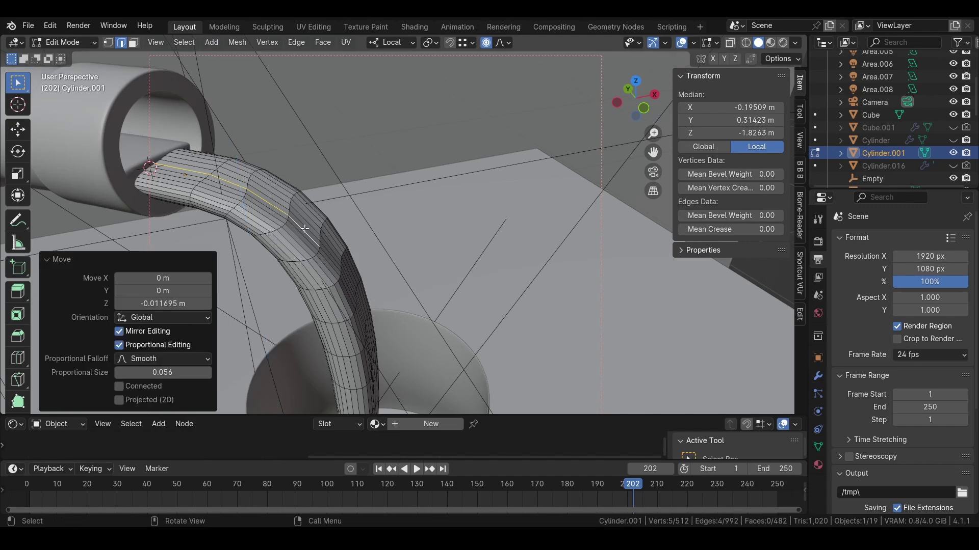
# Step: Return to Object Mode and apply Shade Smooth by Angle at 30° to the stream
pyautogui.press('Tab')
pyautogui.moveTo(265, 235); pyautogui.dragTo(403, 314, button='middle')
pyautogui.rightClick(269, 195)
pyautogui.click(257, 205)
pyautogui.scroll(3, 292, 224)
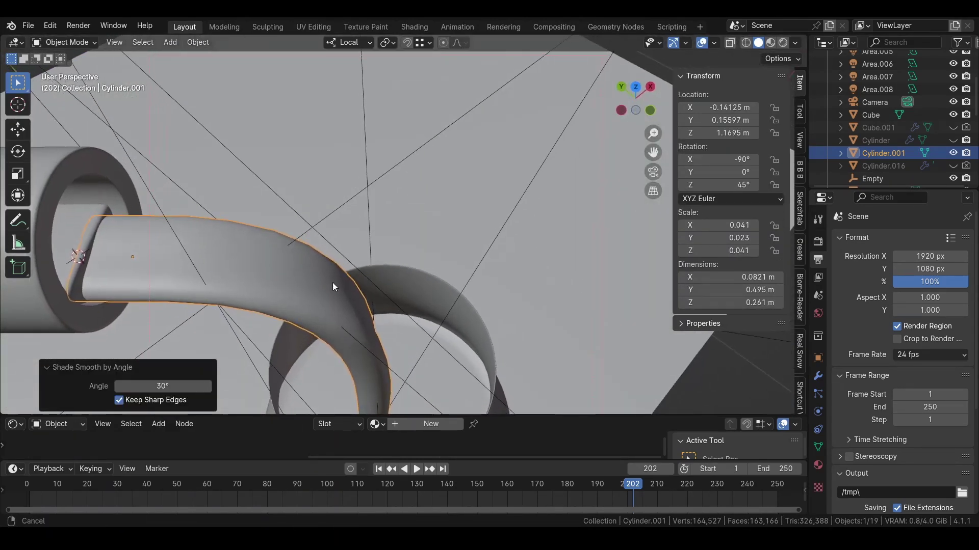
pyautogui.moveTo(332, 286); pyautogui.dragTo(282, 231, button='middle')
pyautogui.rightClick(282, 231)
# Step: Enlarge the shader editor, create a new material for the stream and delete its Principled BSDF node
pyautogui.moveTo(579, 416); pyautogui.dragTo(578, 254)
pyautogui.click(445, 262)
pyautogui.moveTo(300, 340); pyautogui.dragTo(404, 337, button='middle')
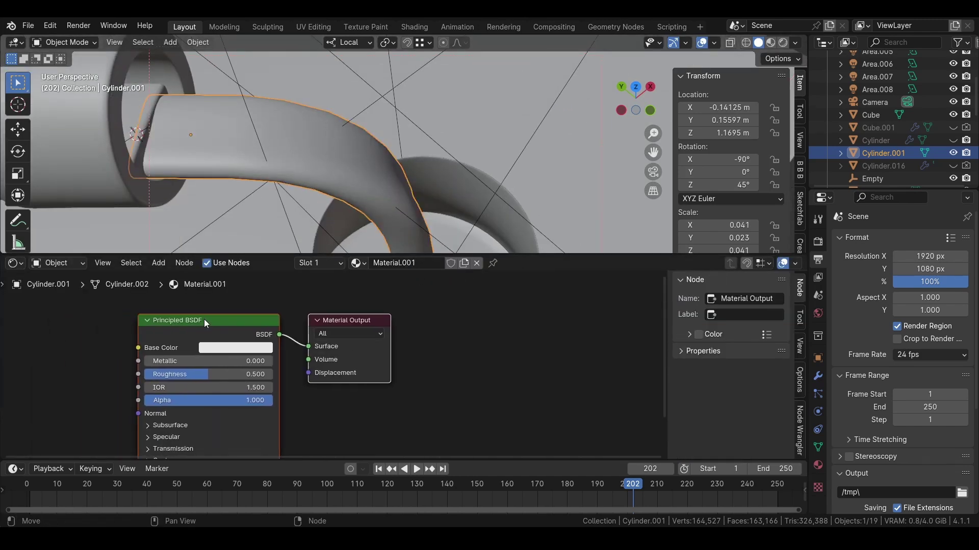
pyautogui.click(206, 321)
pyautogui.press('x')
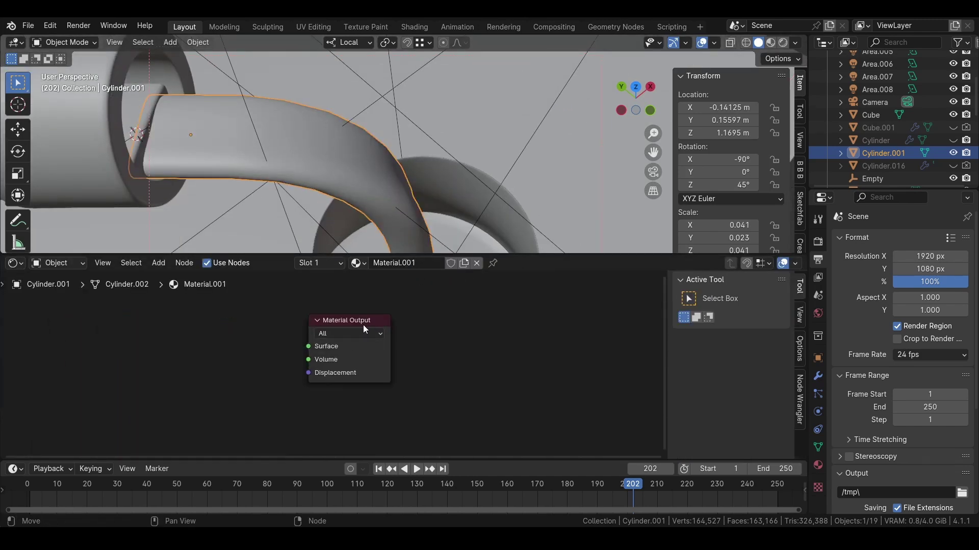
# Step: Move the Material Output node aside and add a Mix Shader connected to its Surface input
pyautogui.moveTo(365, 329); pyautogui.dragTo(574, 330)
pyautogui.moveTo(516, 345); pyautogui.dragTo(416, 348)
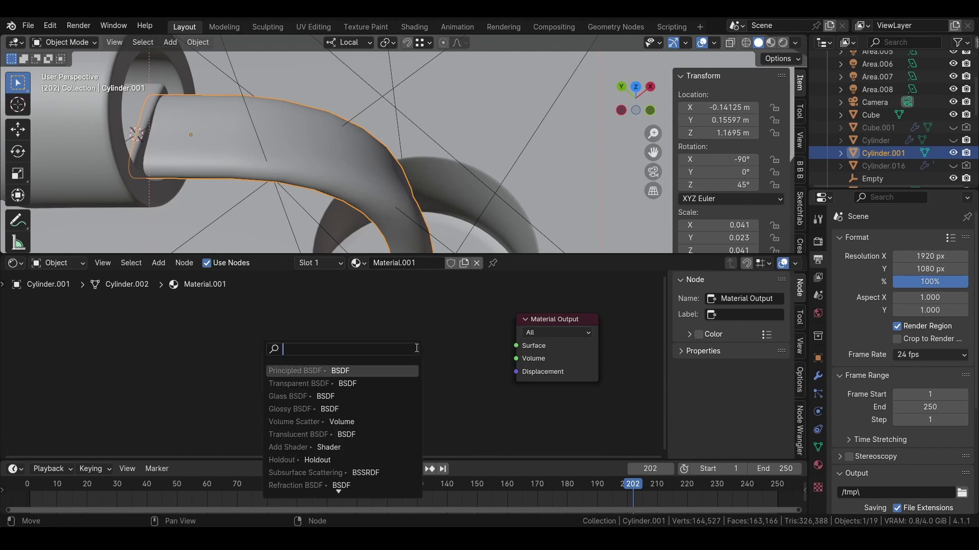
pyautogui.write('mix')
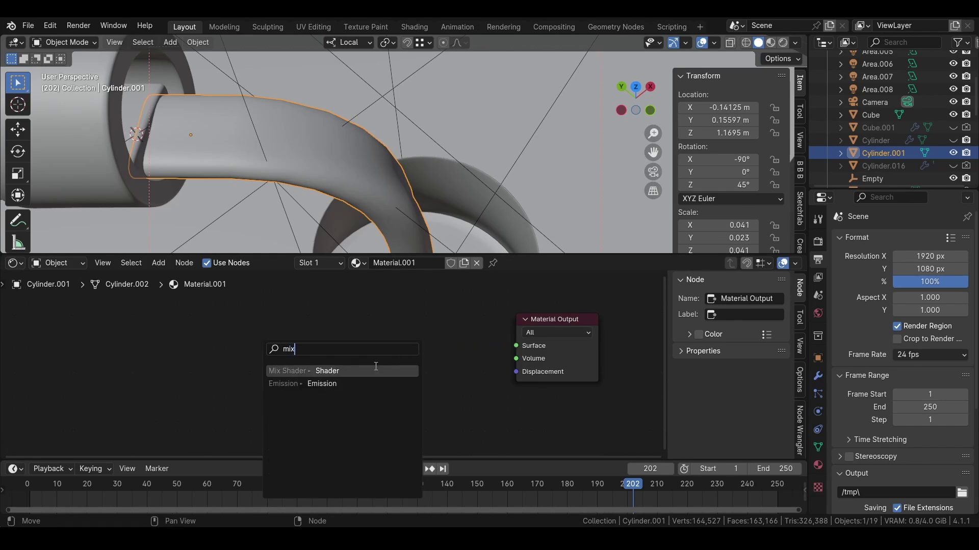
pyautogui.click(376, 371)
pyautogui.click(398, 345)
# Step: Add a Glass BSDF connected to the Mix Shader's first shader input
pyautogui.moveTo(356, 360); pyautogui.dragTo(290, 375)
pyautogui.write('glas')
pyautogui.press('Return')
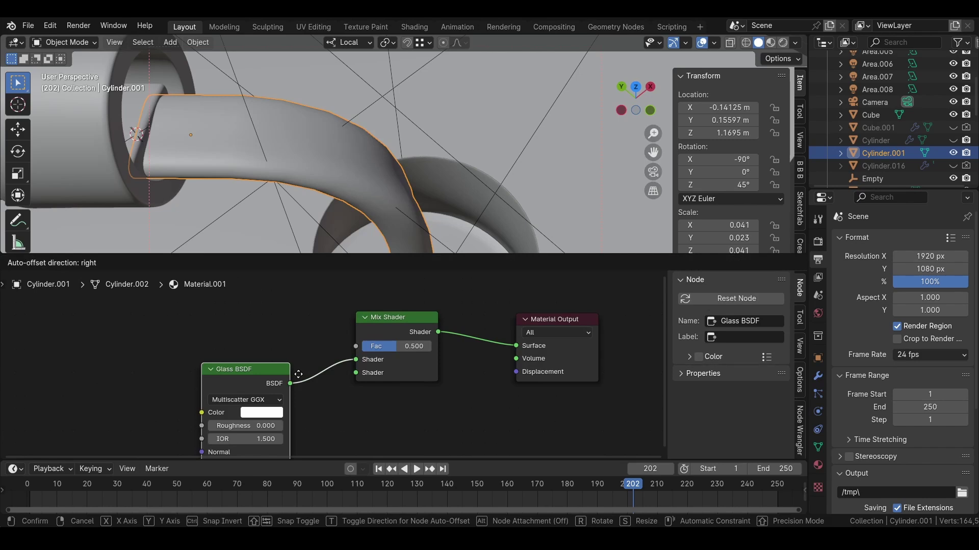
pyautogui.click(298, 375)
# Step: Add a Transparent BSDF connected to the Mix Shader's second shader input and place it below the Glass BSDF
pyautogui.moveTo(337, 392); pyautogui.dragTo(363, 360, button='middle')
pyautogui.moveTo(382, 341); pyautogui.dragTo(328, 405)
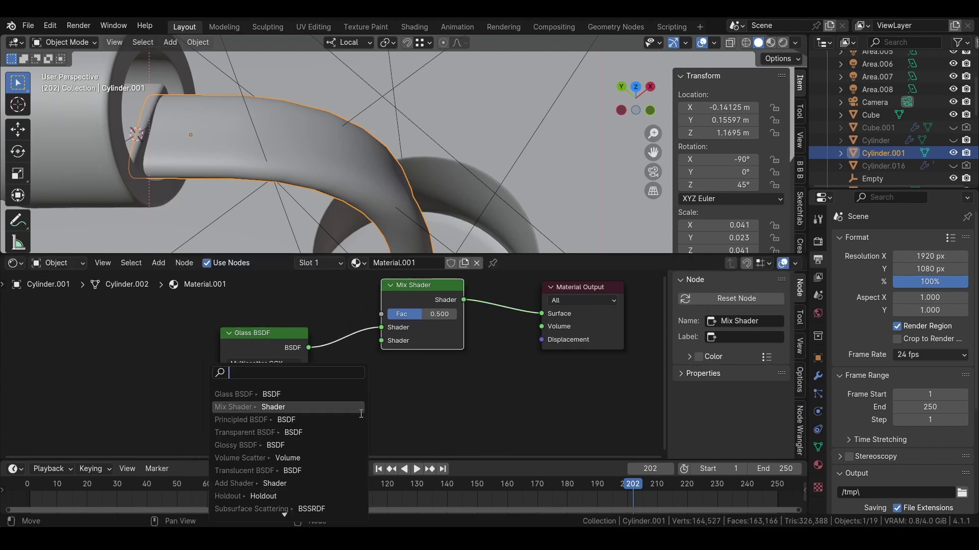
pyautogui.write('tra')
pyautogui.click(328, 407)
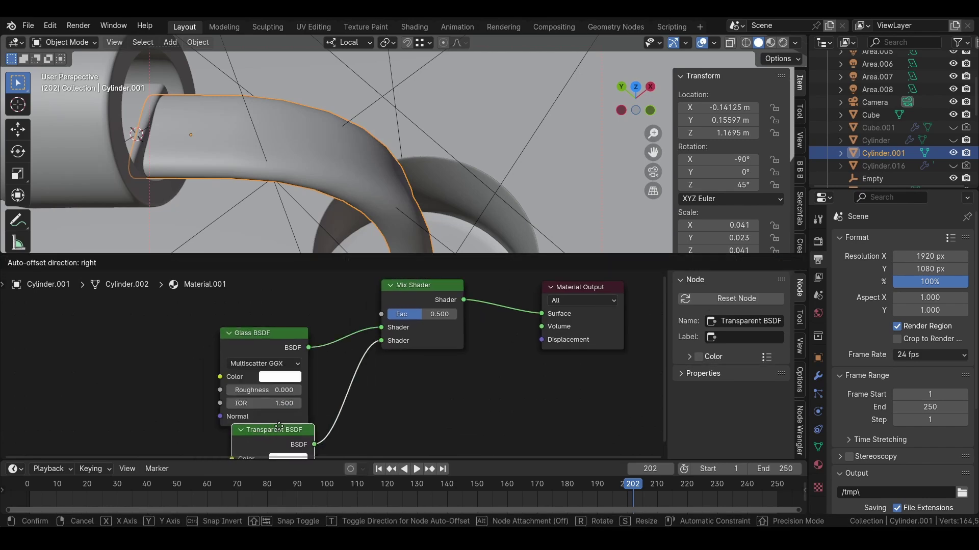
pyautogui.click(289, 438)
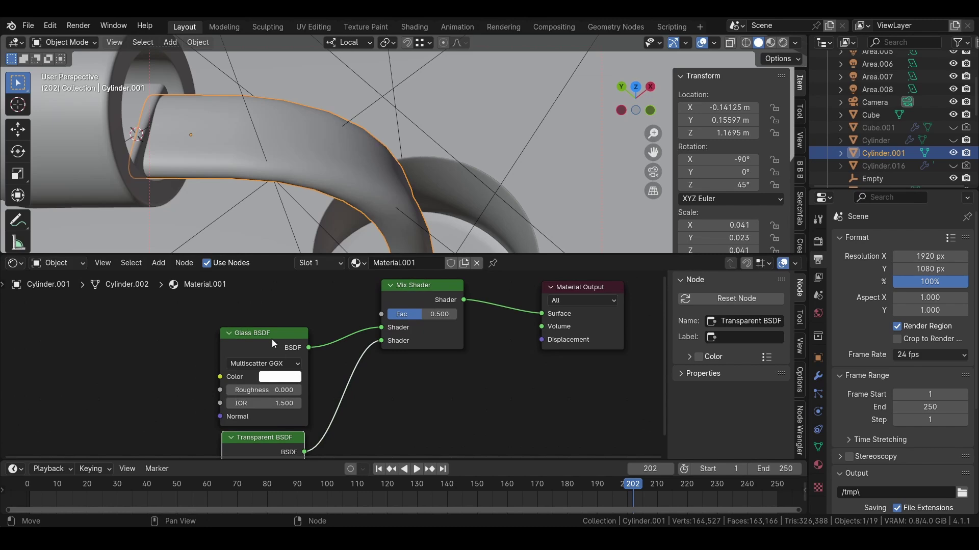
# Step: Set the Glass BSDF's IOR to 1.33 and the Mix Shader factor to about 0.207
pyautogui.click(272, 402)
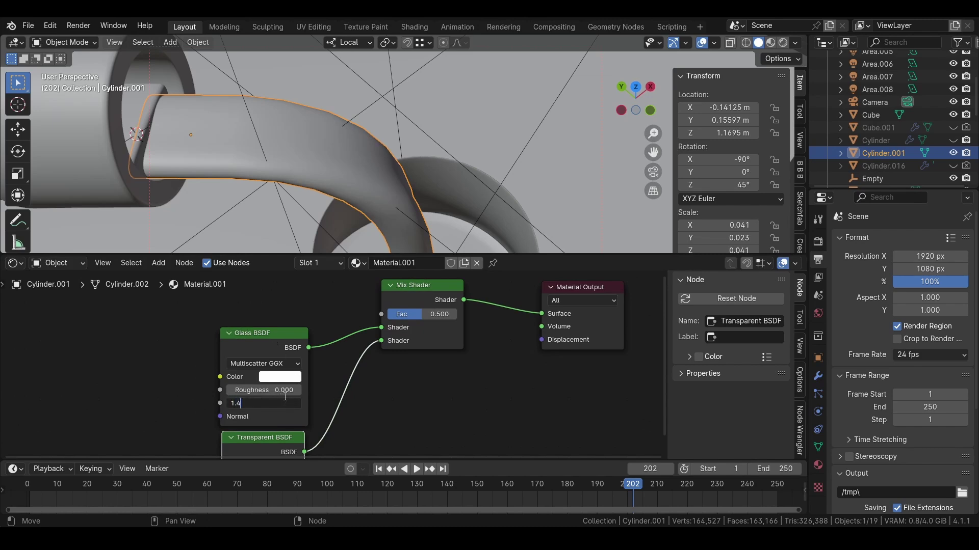
pyautogui.write('1.33')
pyautogui.press('Return')
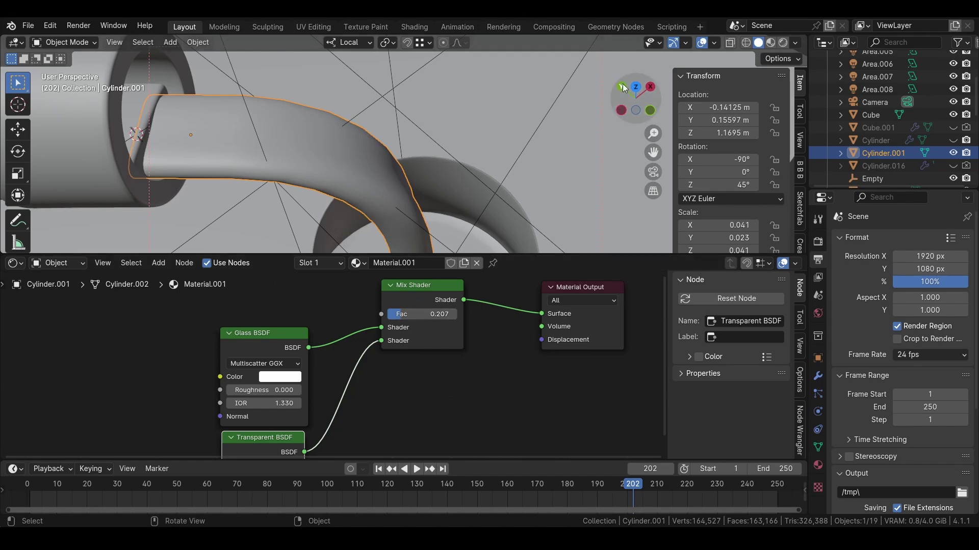
# Step: Switch the viewport to rendered shading, enlarge the 3D view and examine the stream's glass material from several angles
pyautogui.click(783, 43)
pyautogui.moveTo(549, 253); pyautogui.dragTo(530, 368)
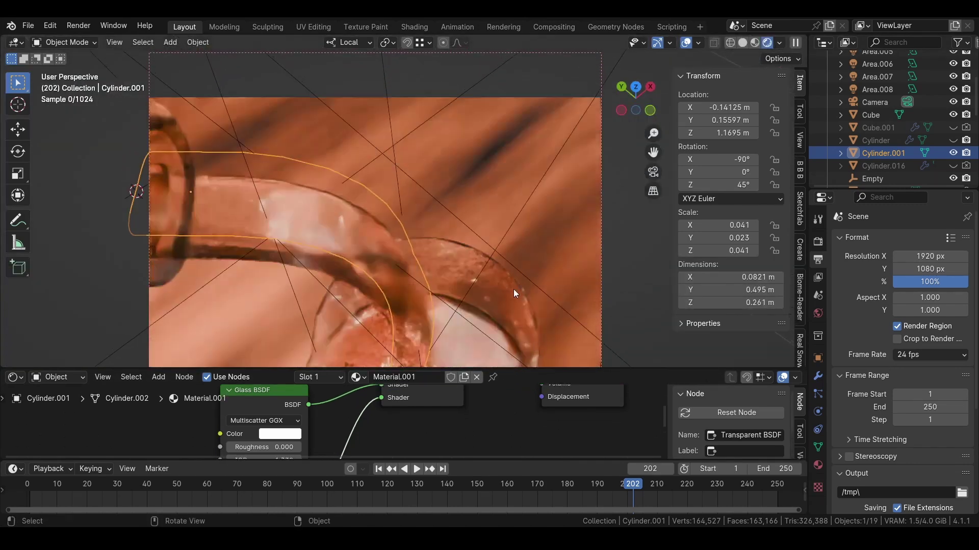
pyautogui.moveTo(318, 212); pyautogui.dragTo(367, 189, button='middle')
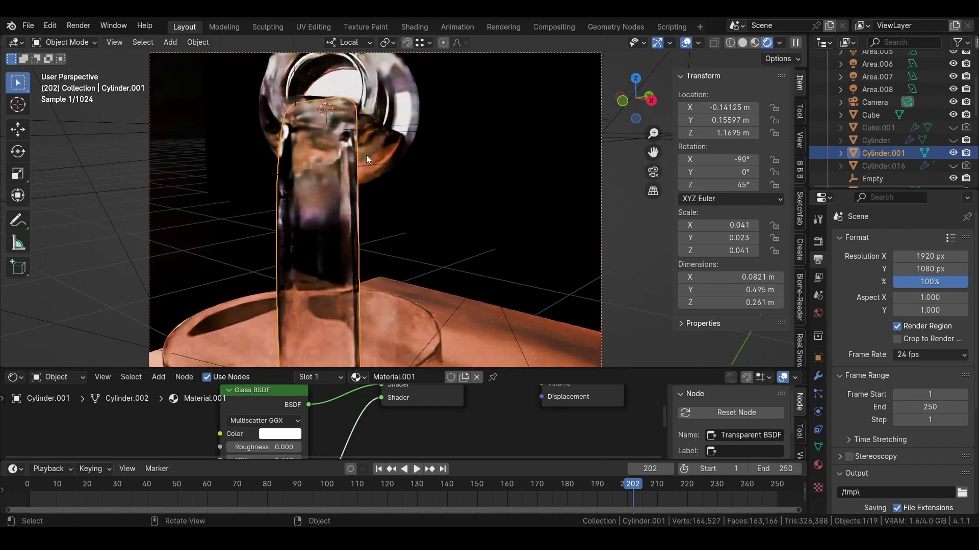
pyautogui.moveTo(343, 120); pyautogui.dragTo(369, 112, button='middle')
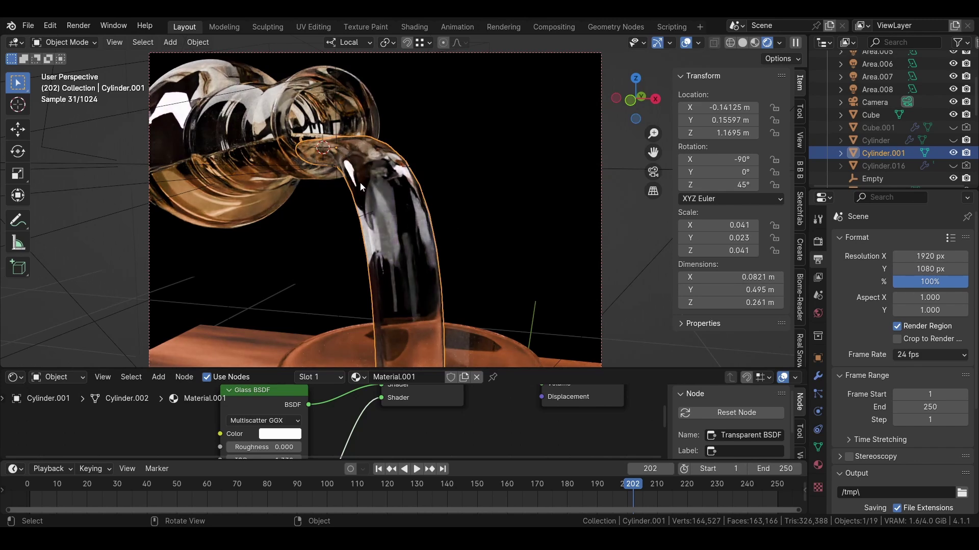
pyautogui.moveTo(387, 167); pyautogui.dragTo(443, 216, button='middle')
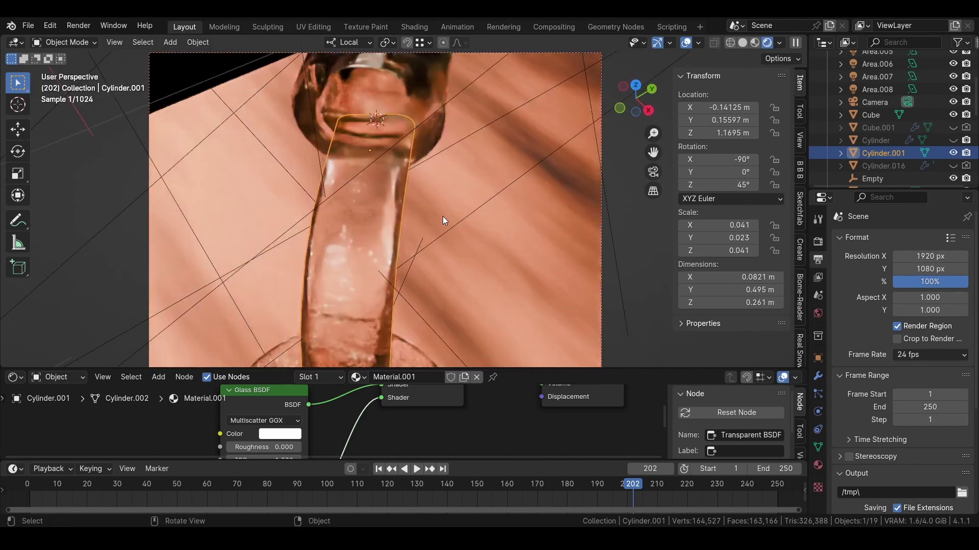
# Step: Widen the stream along its local X axis to a scale of about 0.057, making it about 0.113 m wide
pyautogui.press('s')
pyautogui.press('x')
pyautogui.press('x')
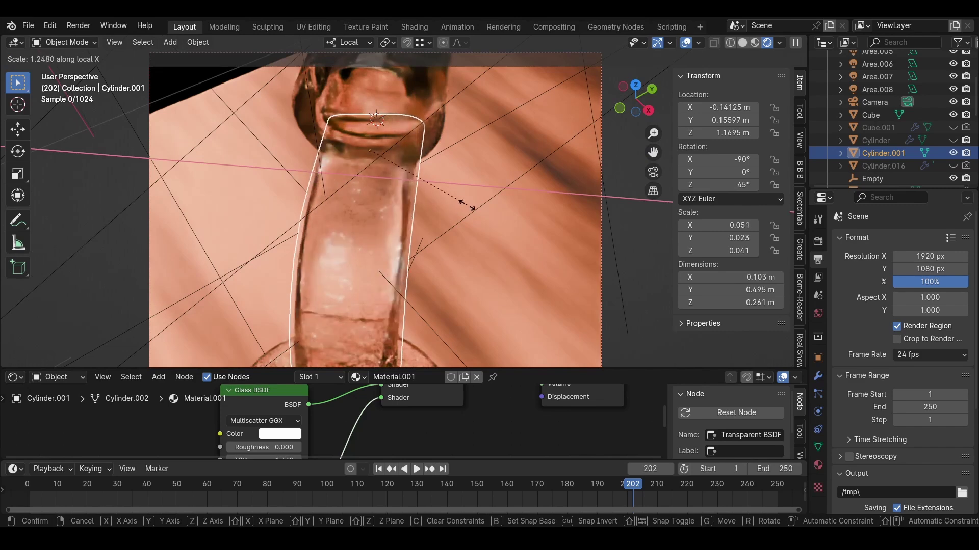
pyautogui.click(480, 206)
pyautogui.press('Tab')
pyautogui.press('Tab')
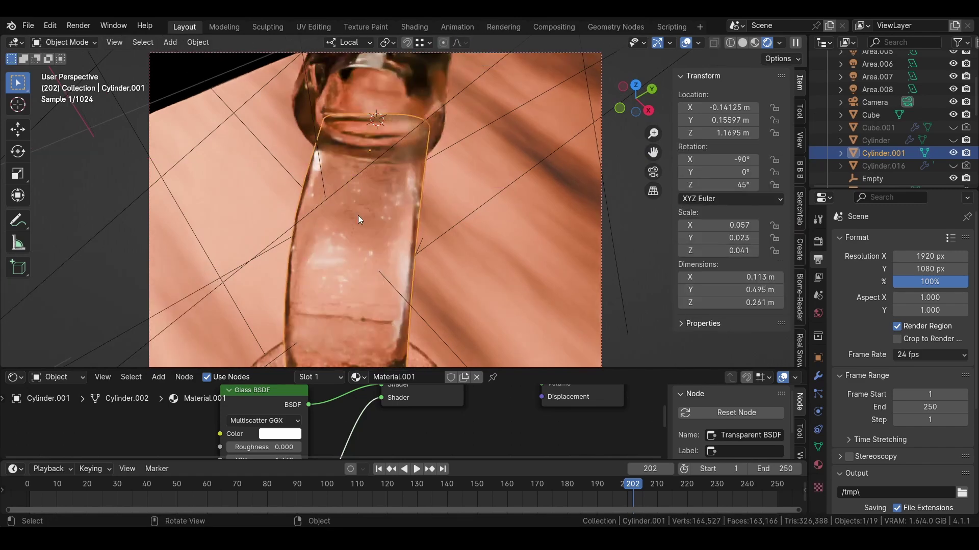
pyautogui.moveTo(358, 215); pyautogui.dragTo(388, 146, button='middle')
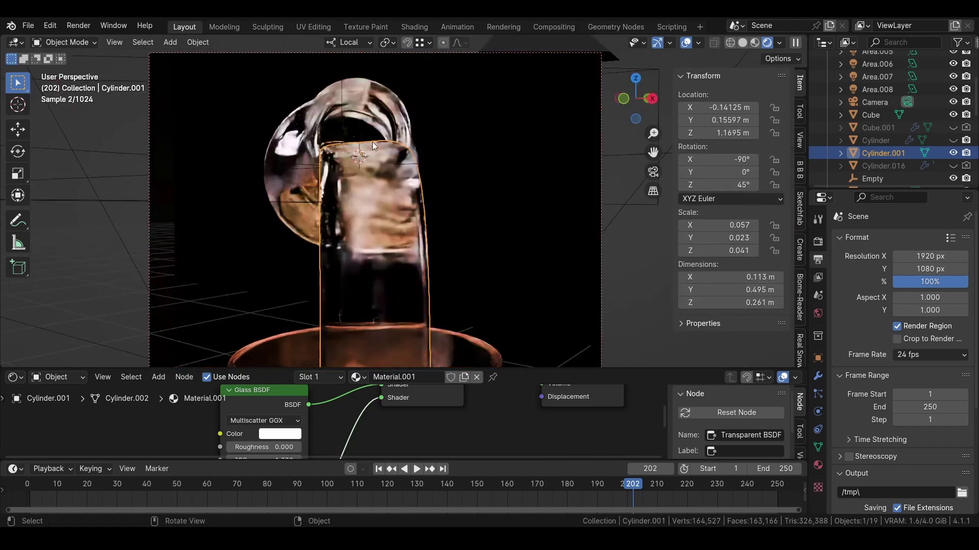